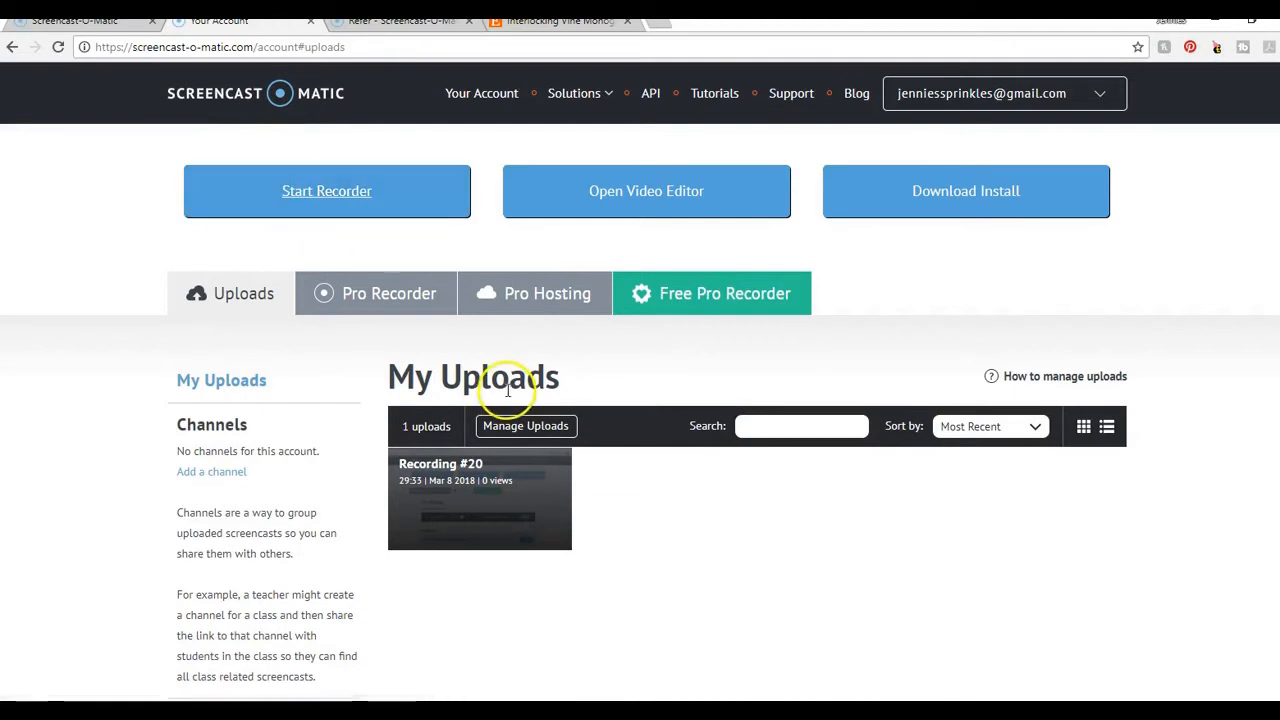
Look over the Screencast-O-Matic account's uploads and the Pro Recorder referral page with its web address.
scroll(664, 389, down, 2)
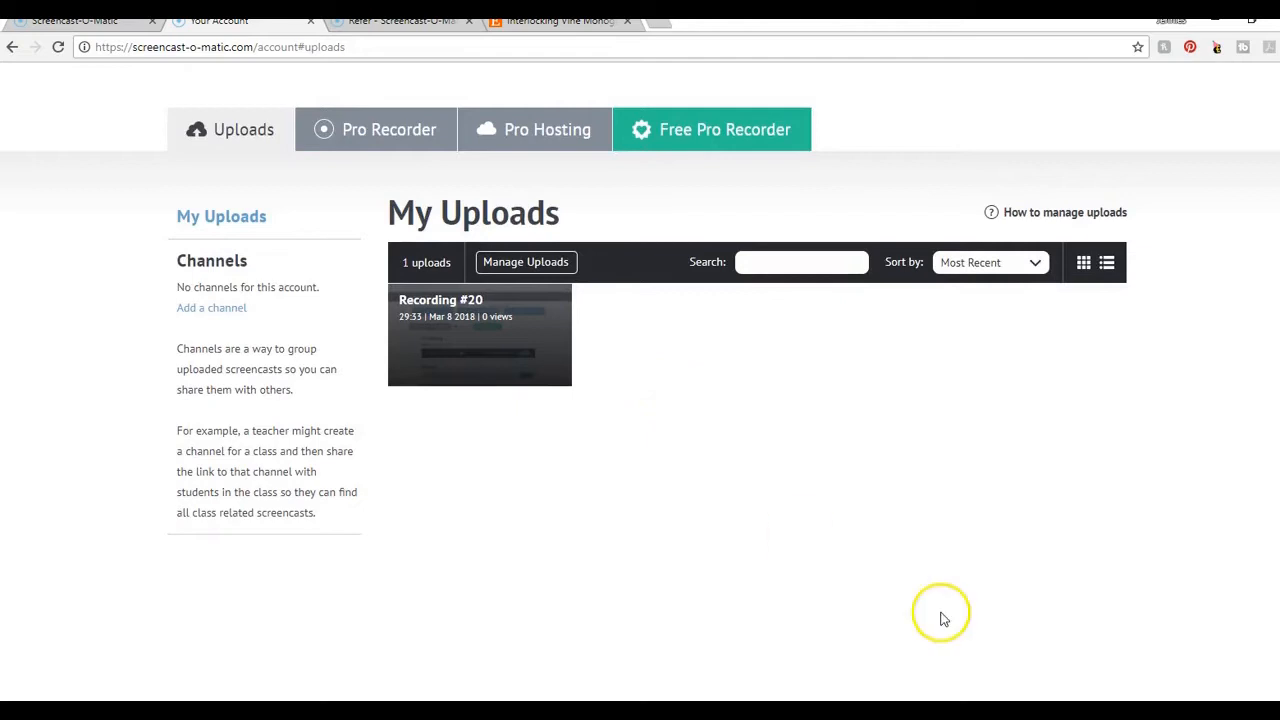
scroll(940, 614, up, 2)
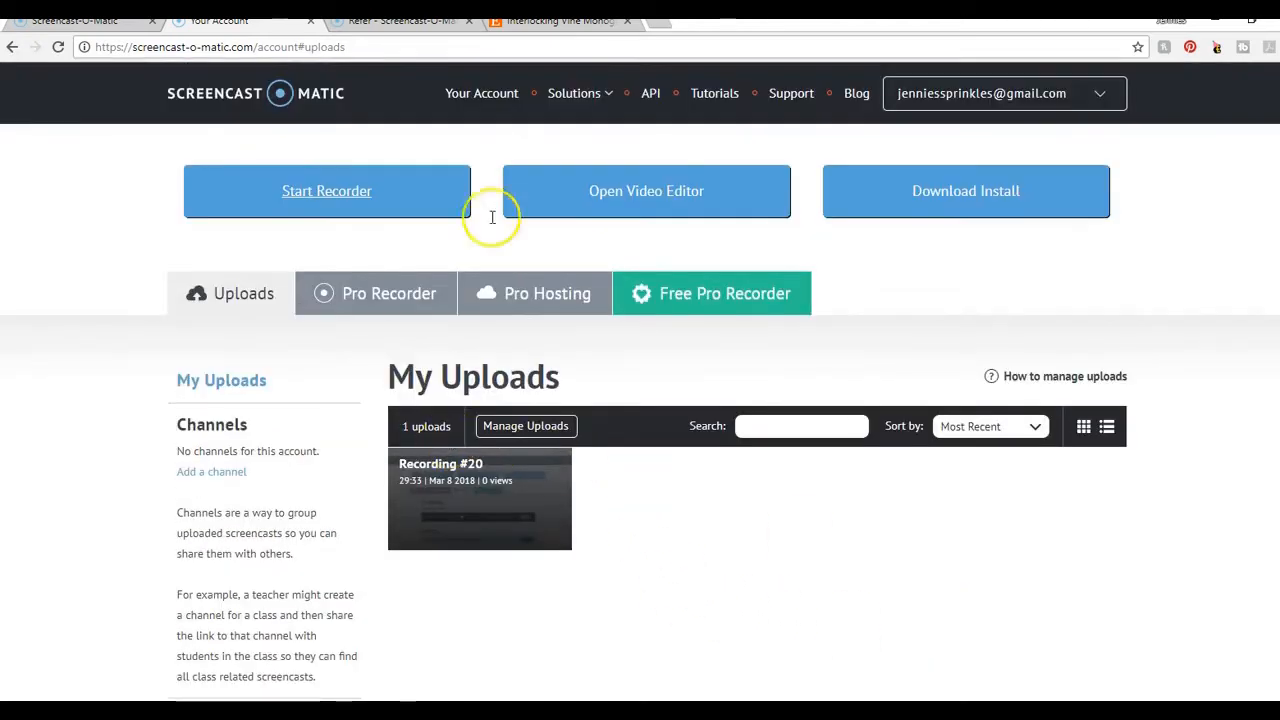
click(393, 24)
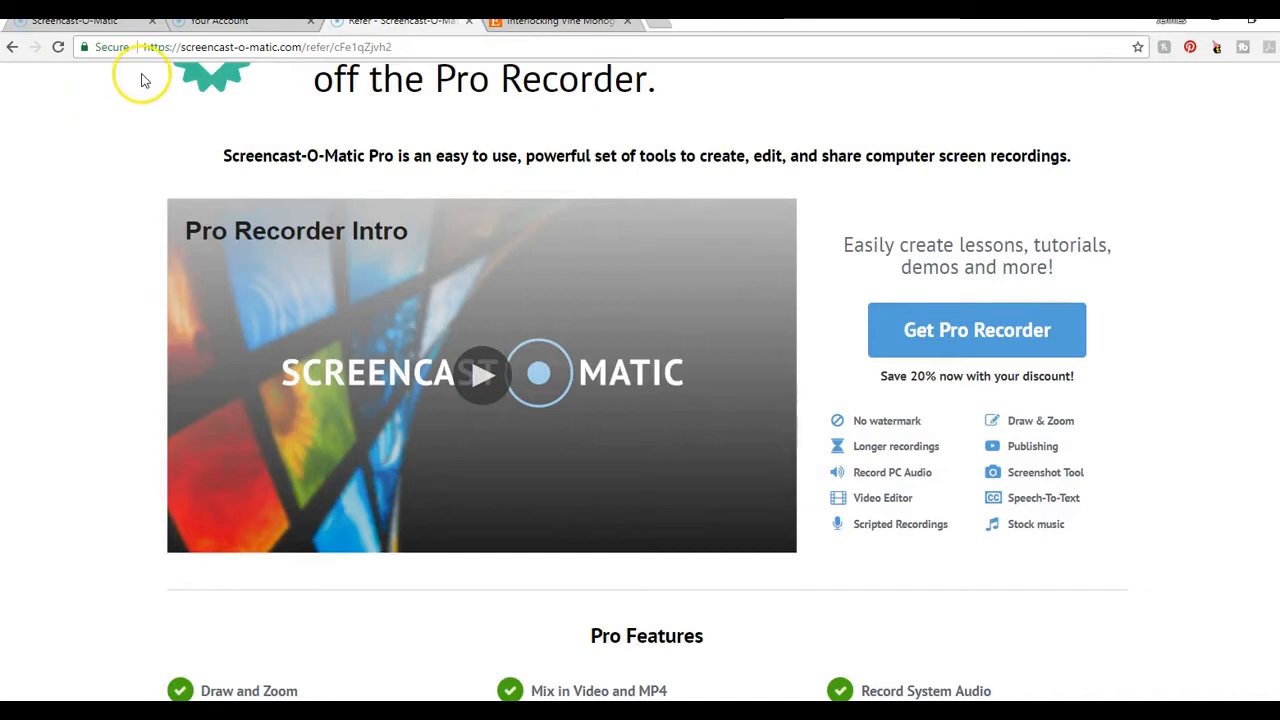
click(345, 46)
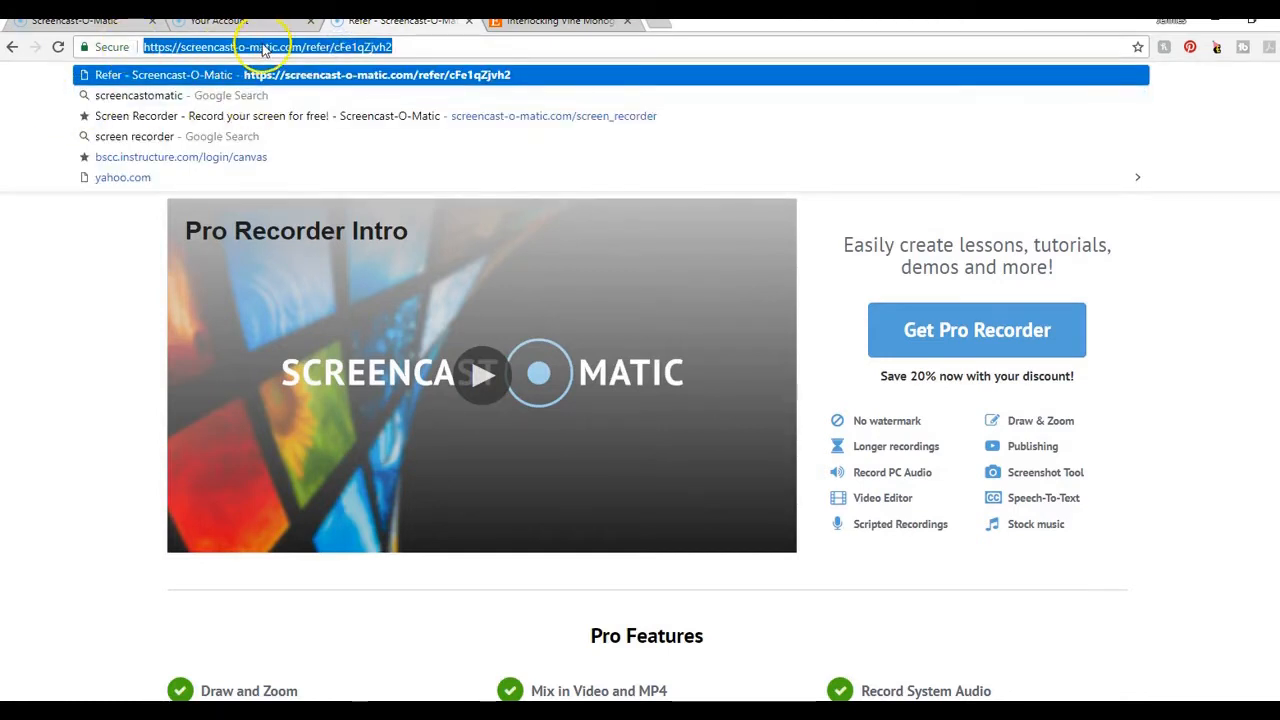
click(72, 300)
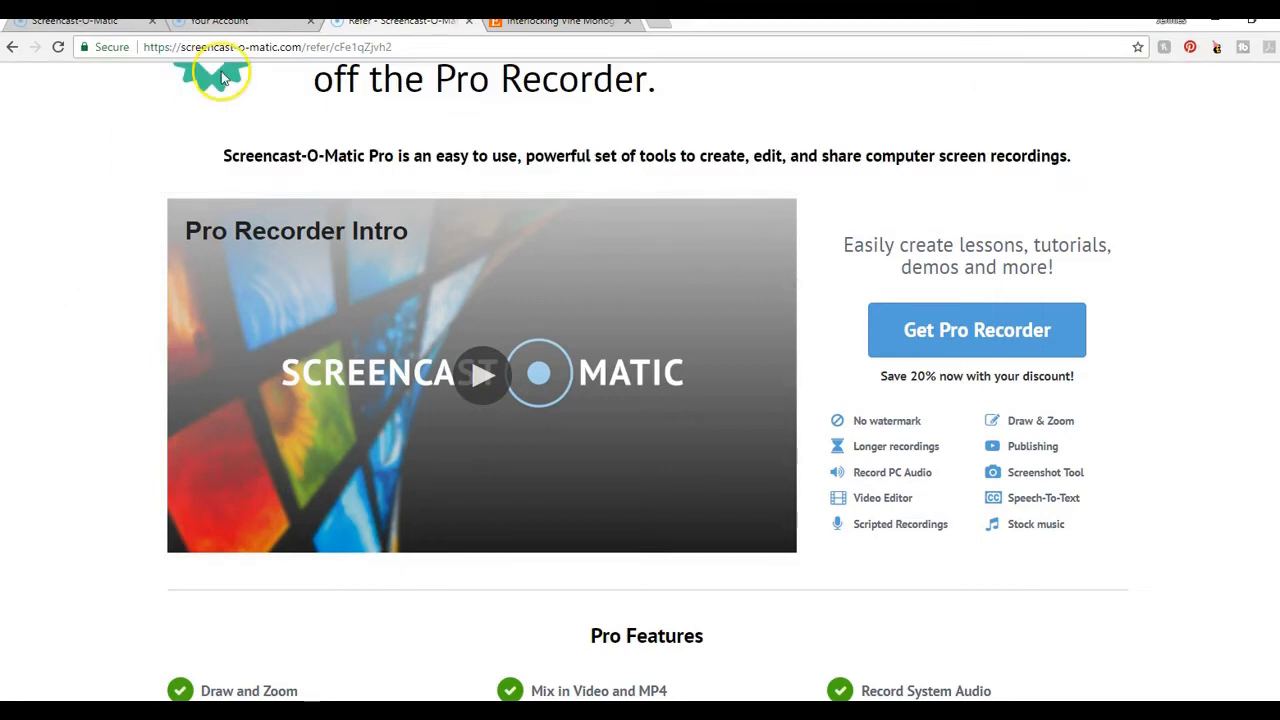
scroll(222, 155, up, 1)
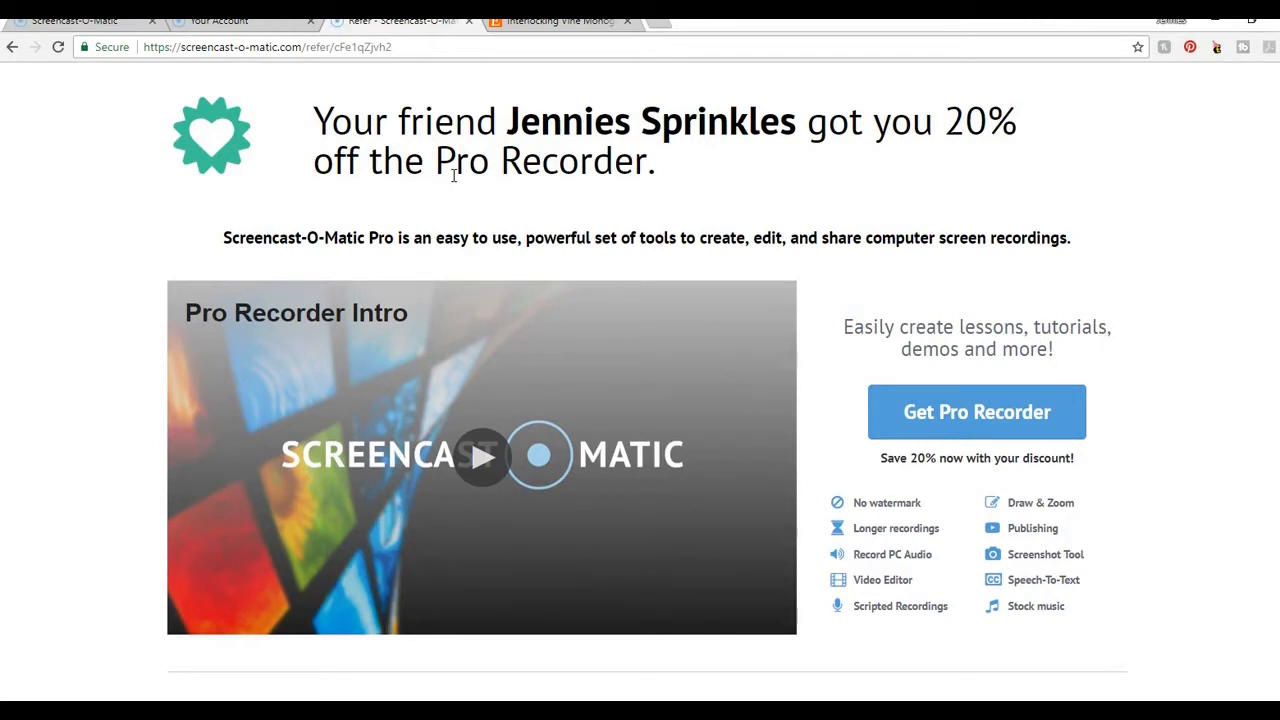
click(215, 20)
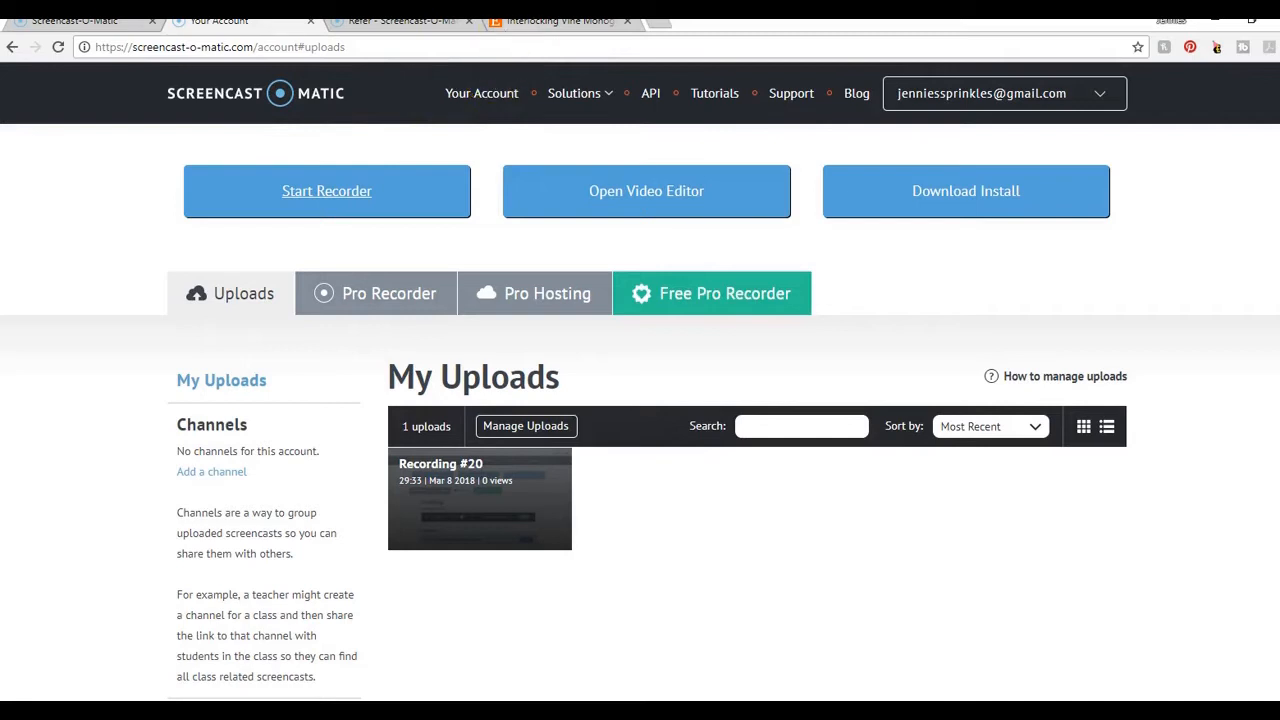
Switch to the Etsy monogram font listing and go back through the visited pages to the "interlocking vine monogram" search results.
click(524, 24)
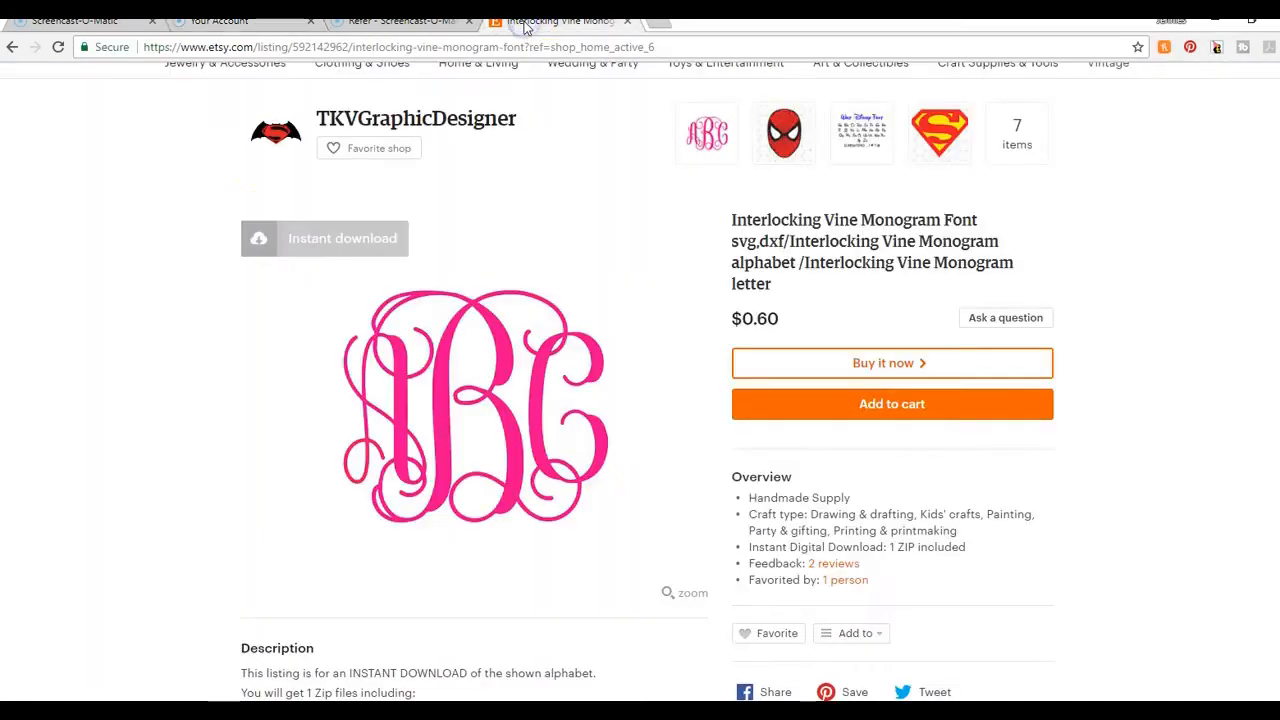
click(12, 47)
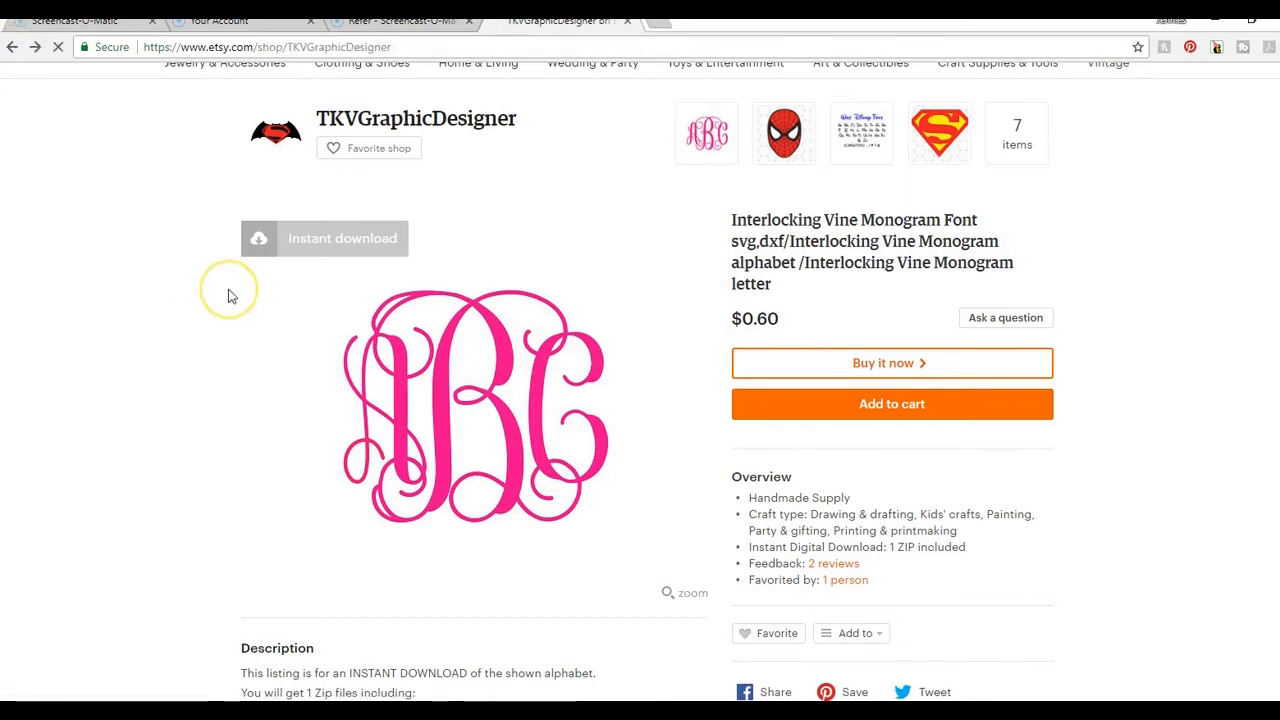
scroll(229, 296, up, 2)
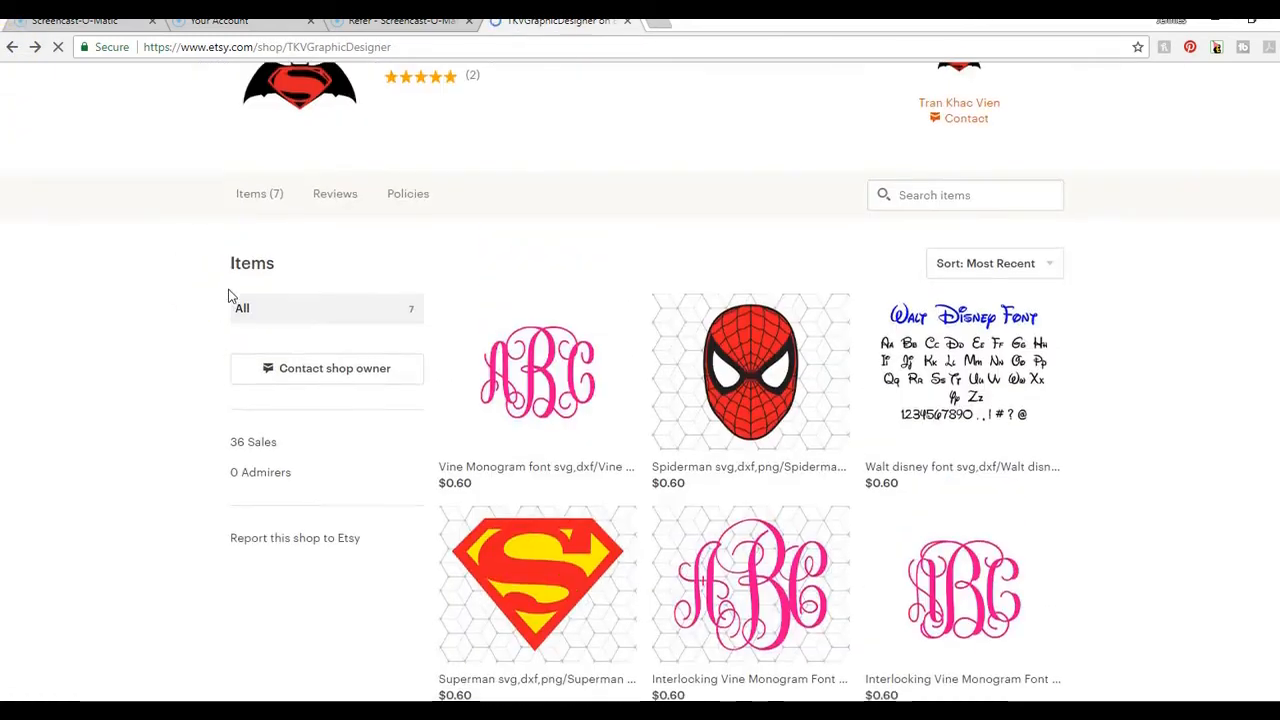
click(9, 50)
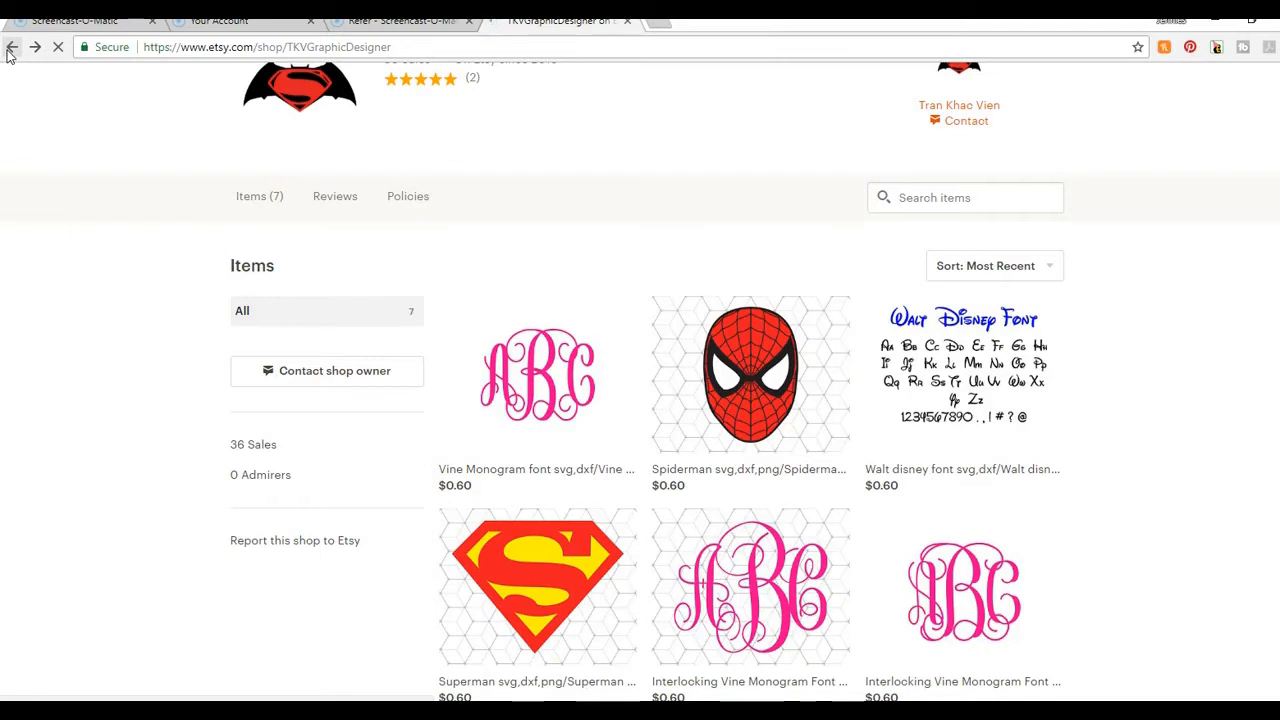
click(11, 48)
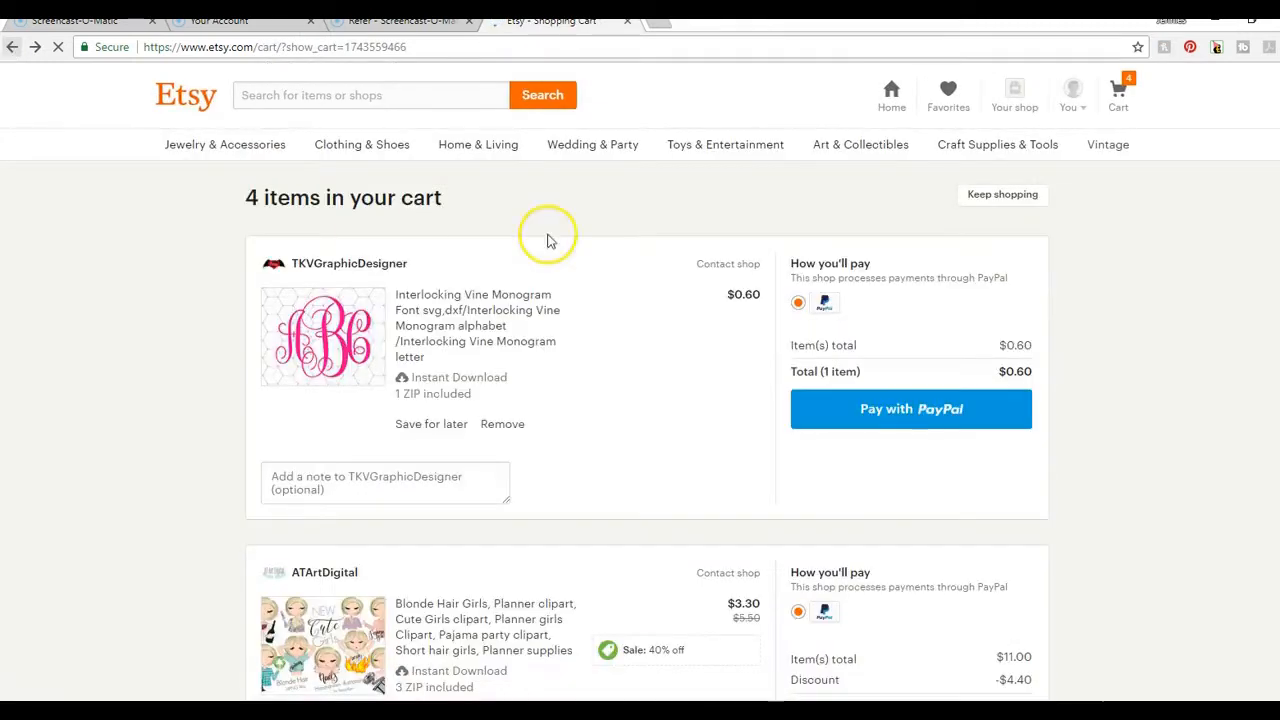
click(4, 58)
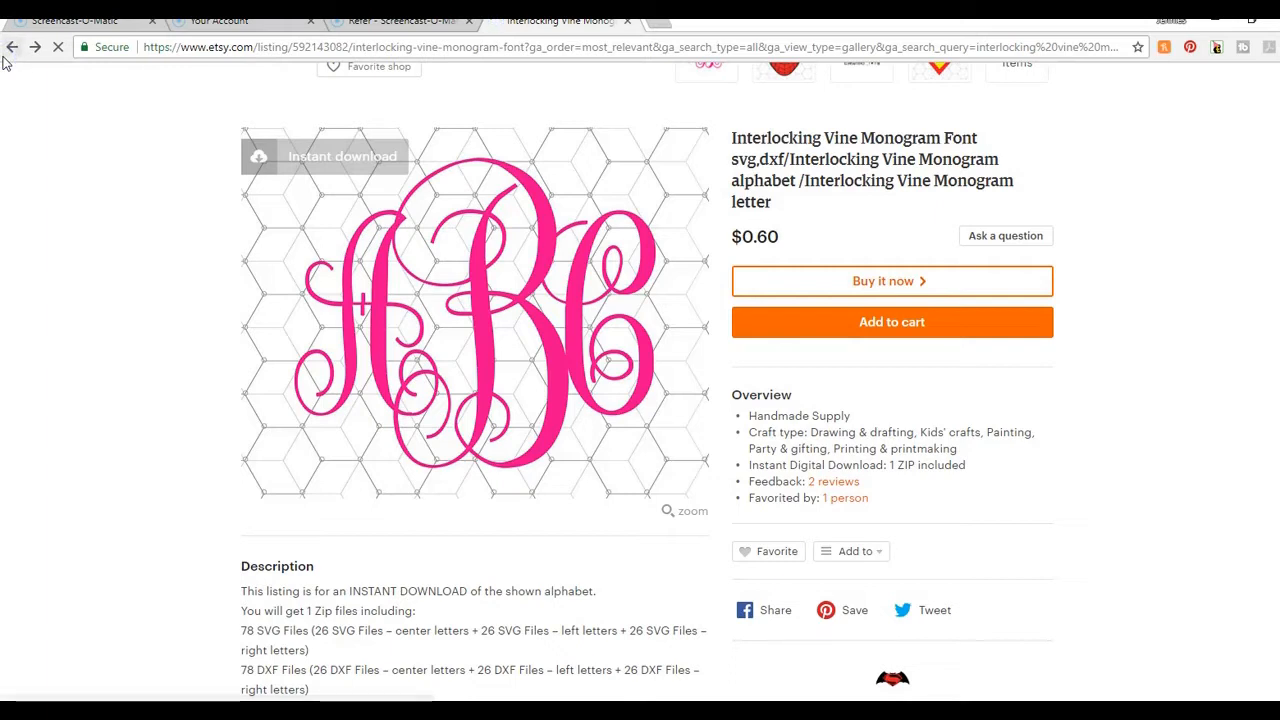
click(4, 60)
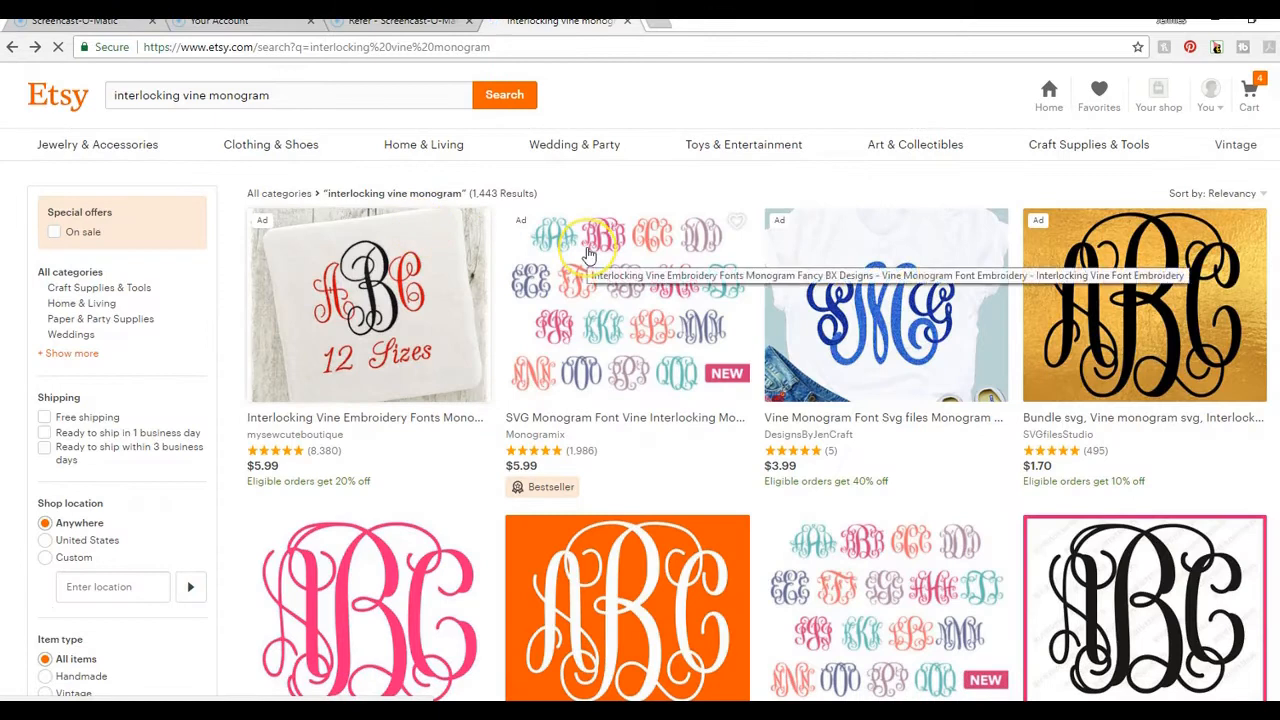
Examine the interlocking vine monogram search results, comparing the listings' designs, file formats, prices and ratings.
scroll(590, 255, down, 1)
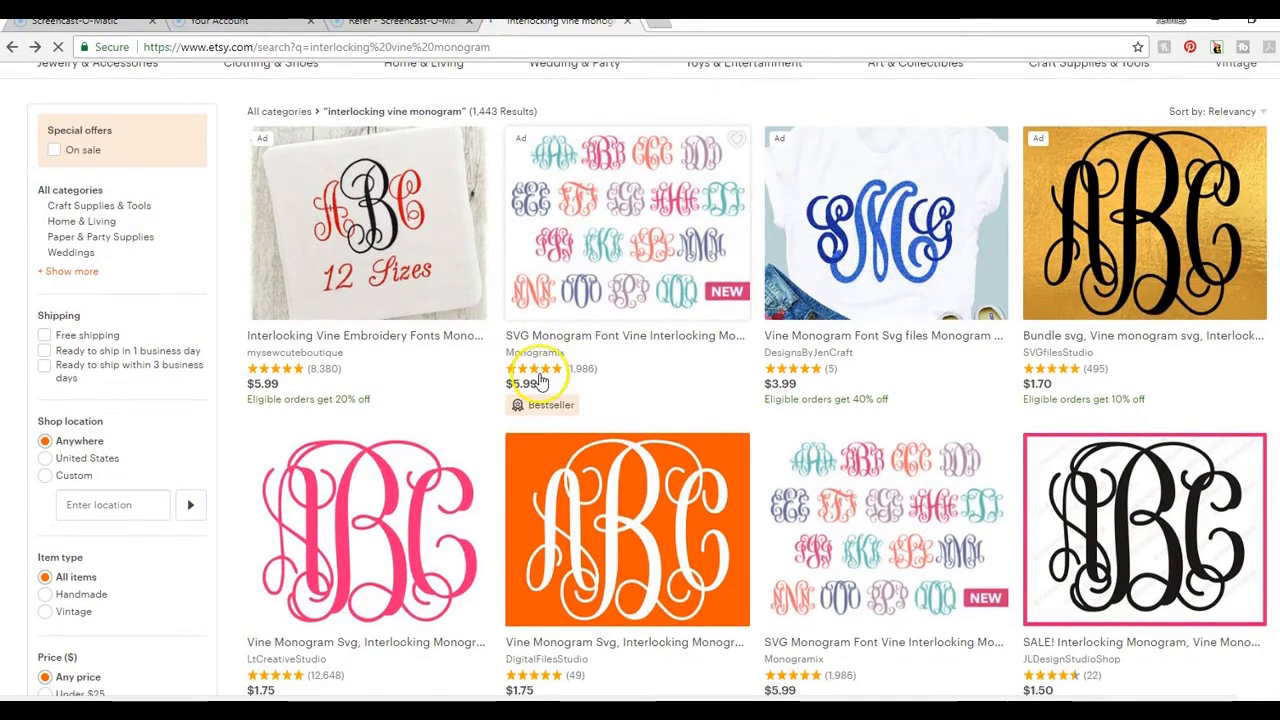
scroll(452, 336, down, 1)
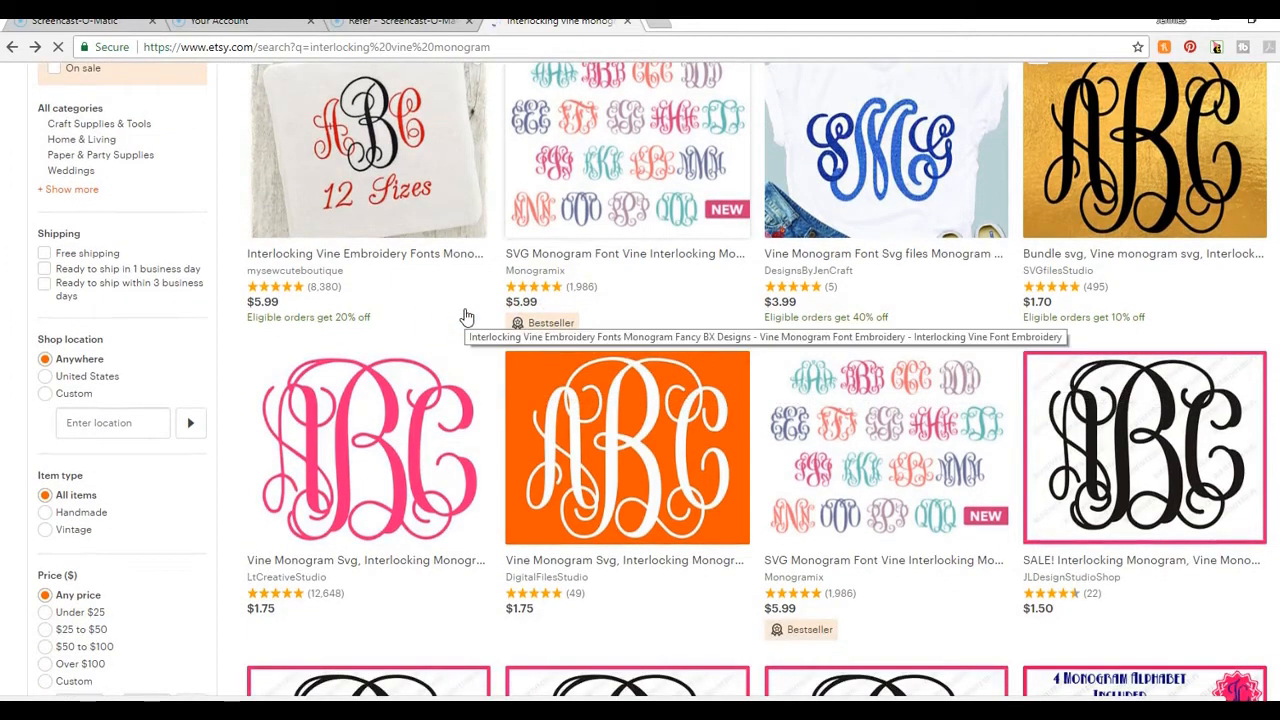
scroll(466, 317, down, 4)
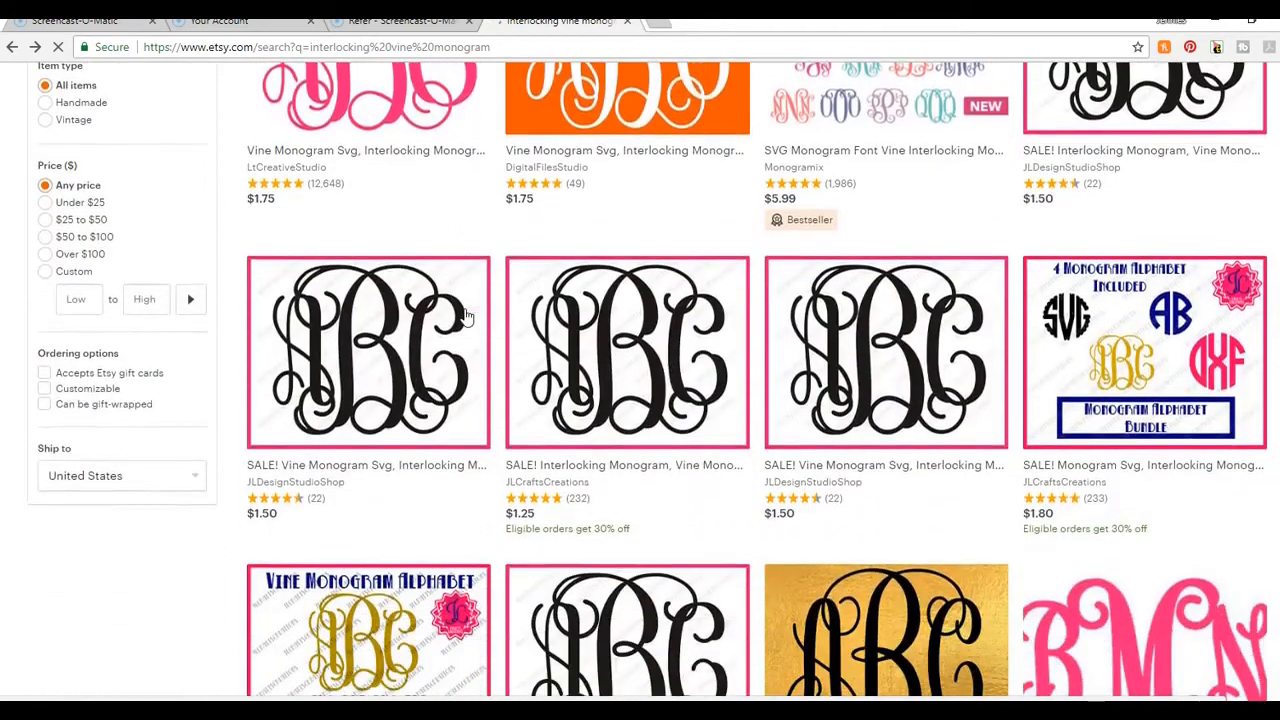
scroll(466, 317, down, 1)
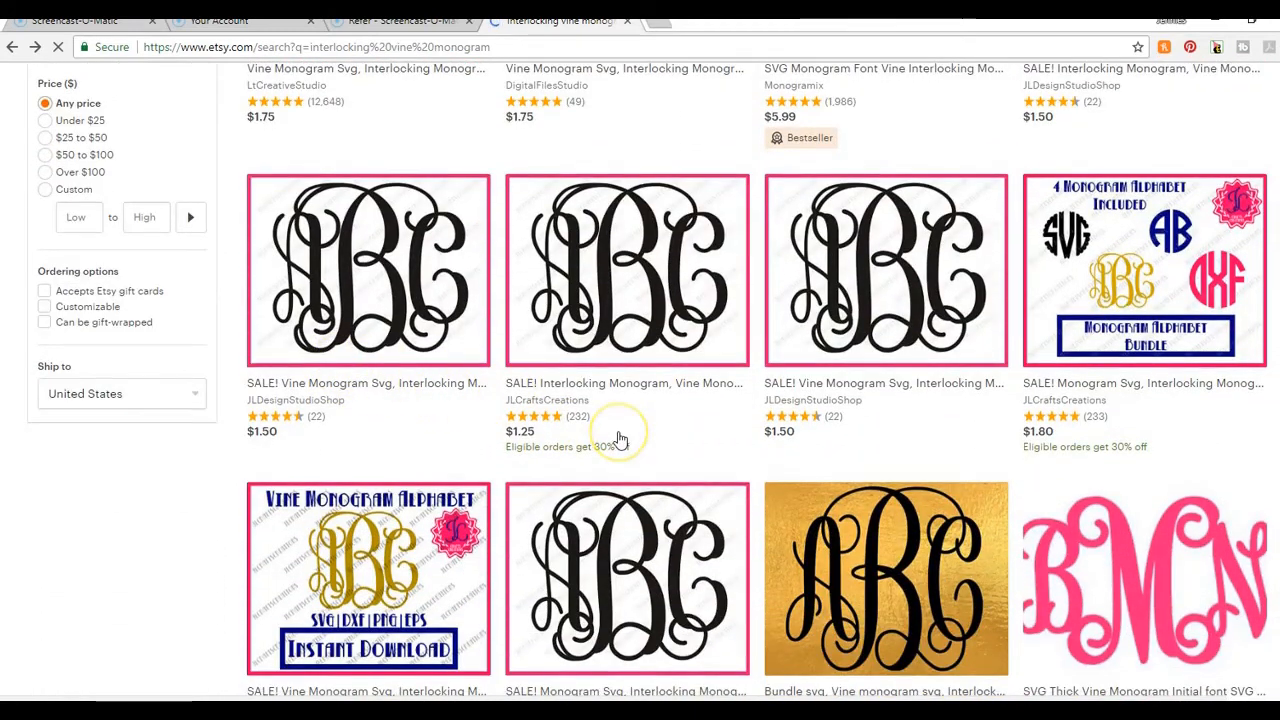
scroll(619, 438, down, 2)
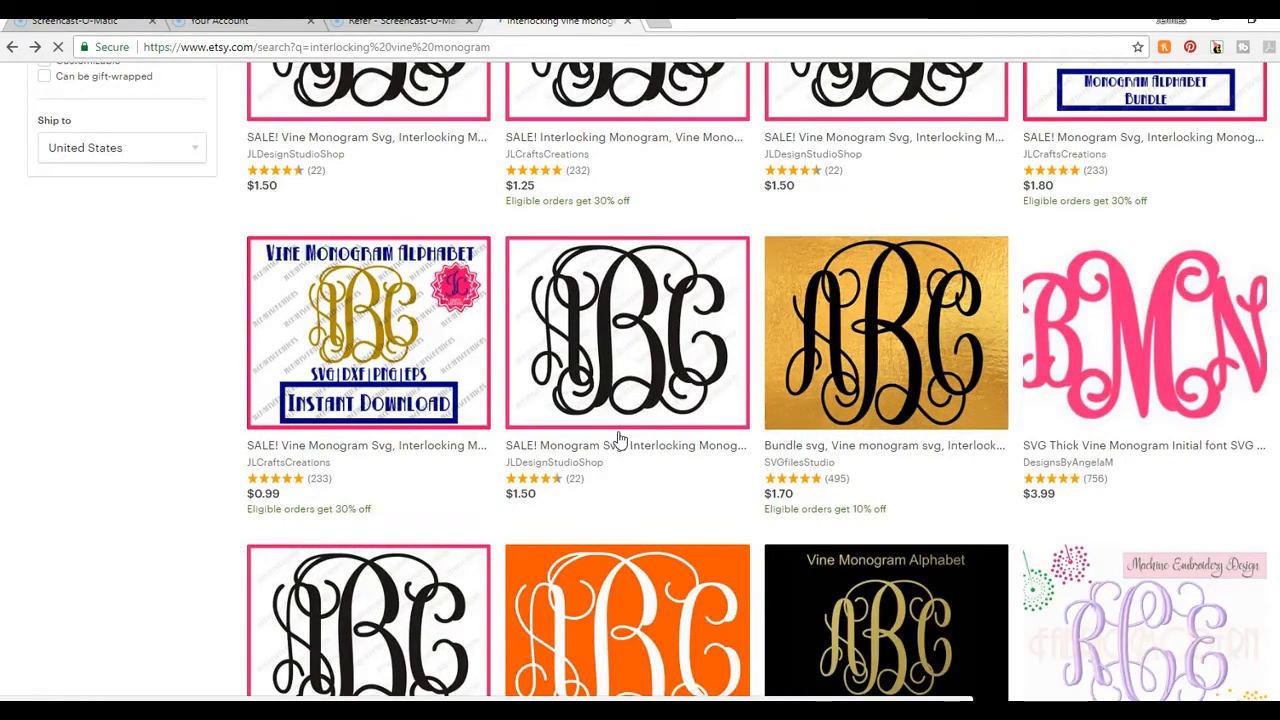
scroll(619, 438, down, 2)
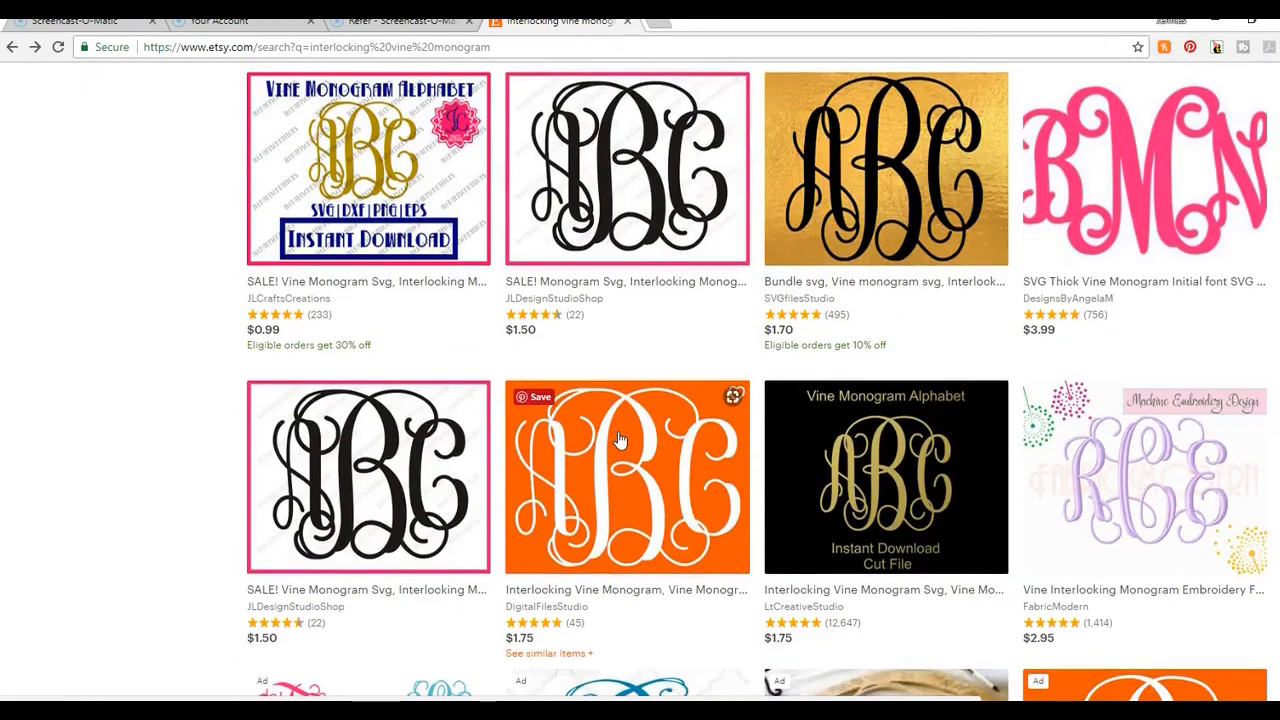
scroll(619, 438, down, 1)
scroll(619, 438, down, 1)
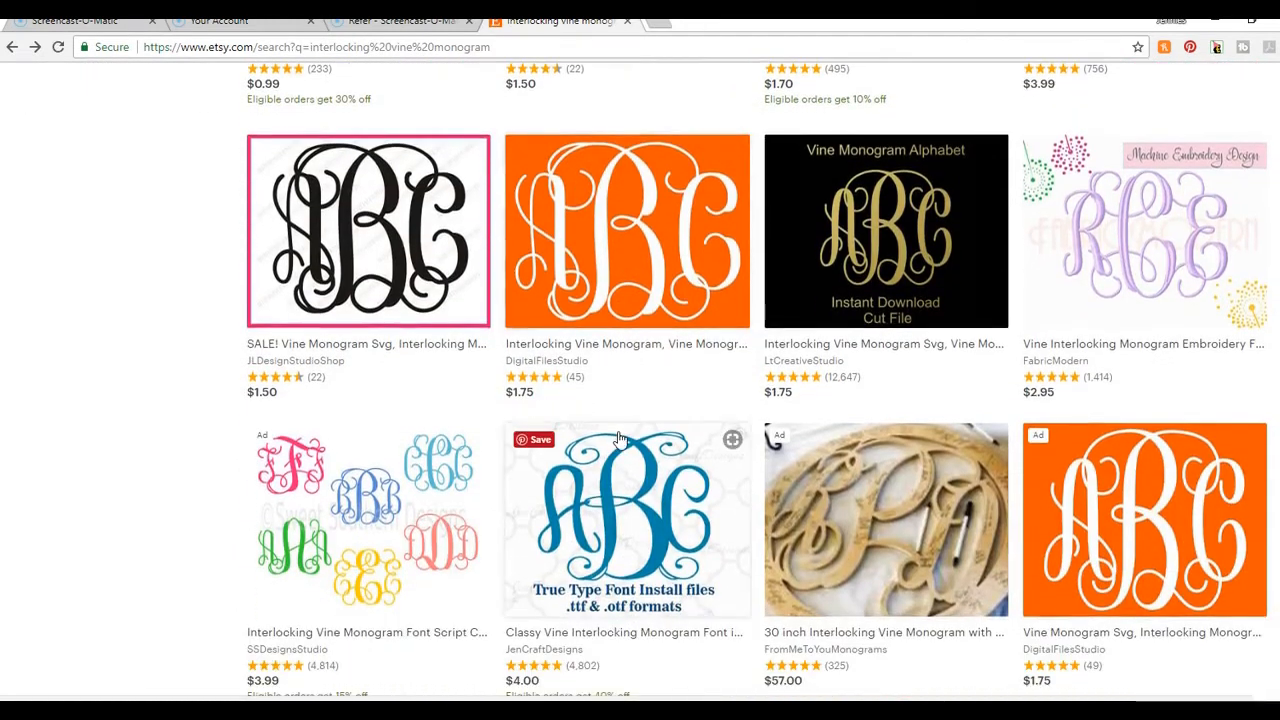
scroll(619, 438, down, 1)
scroll(619, 438, down, 4)
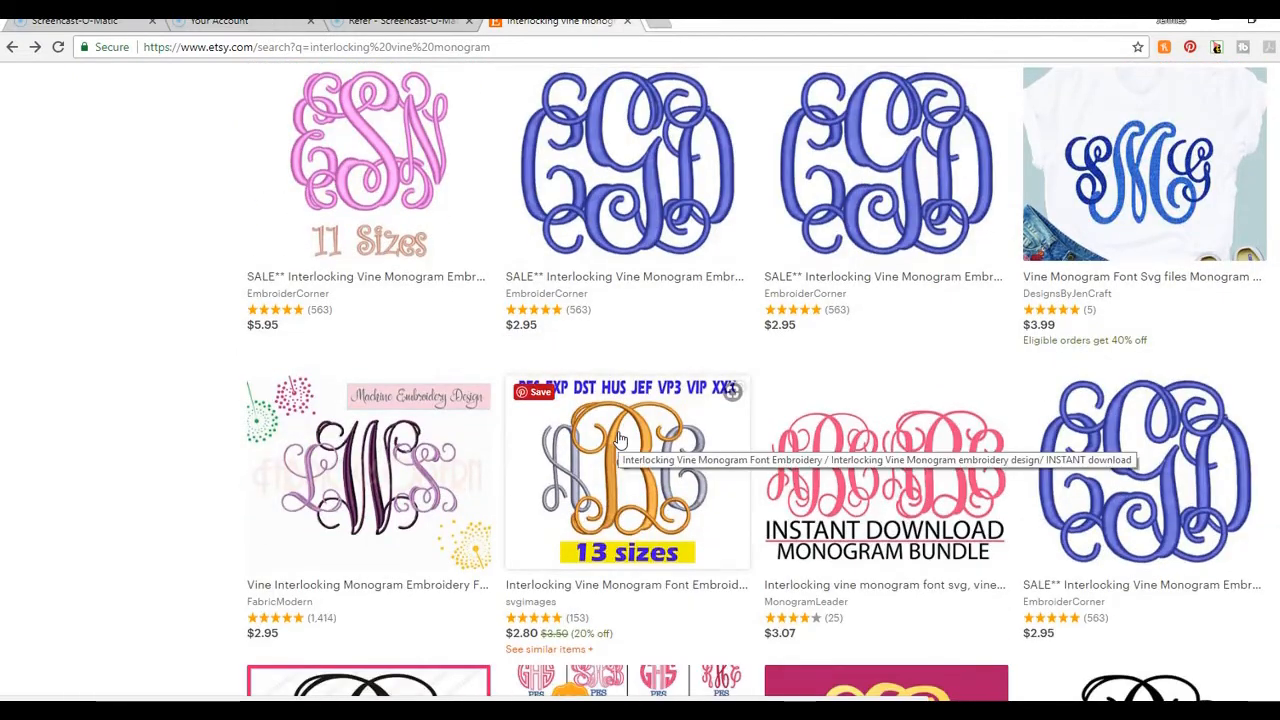
scroll(619, 438, down, 1)
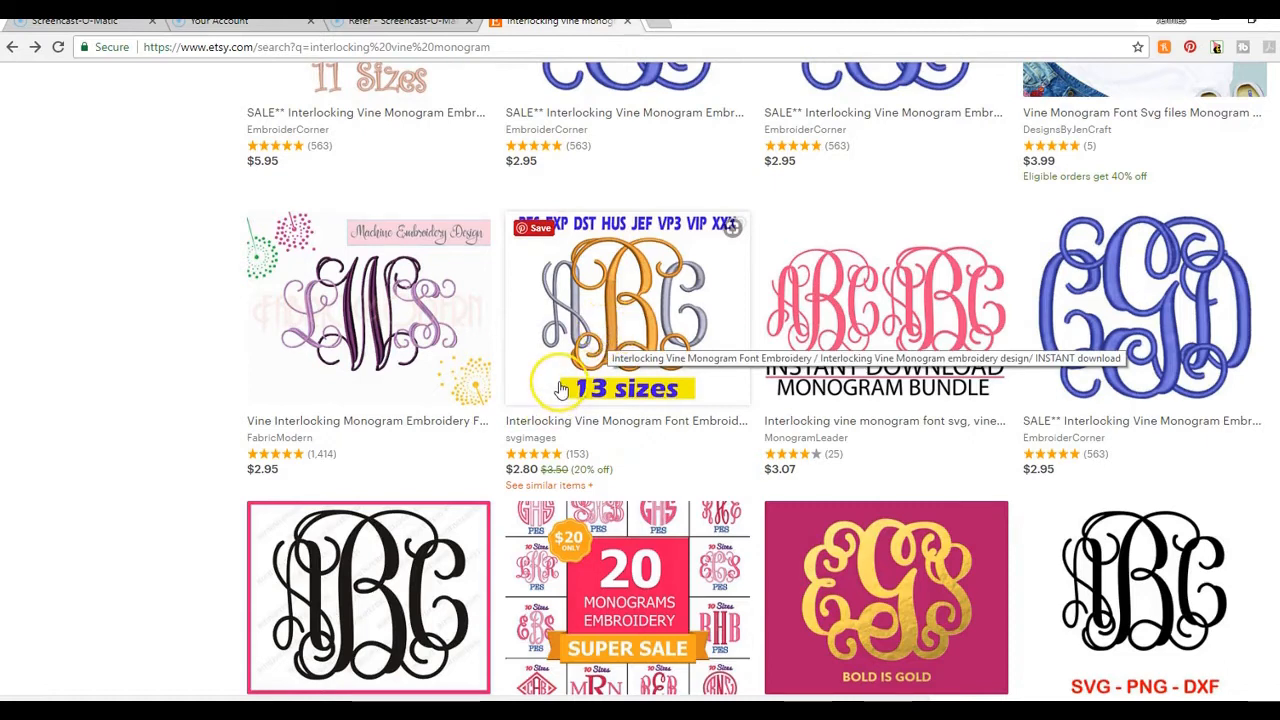
scroll(562, 390, down, 3)
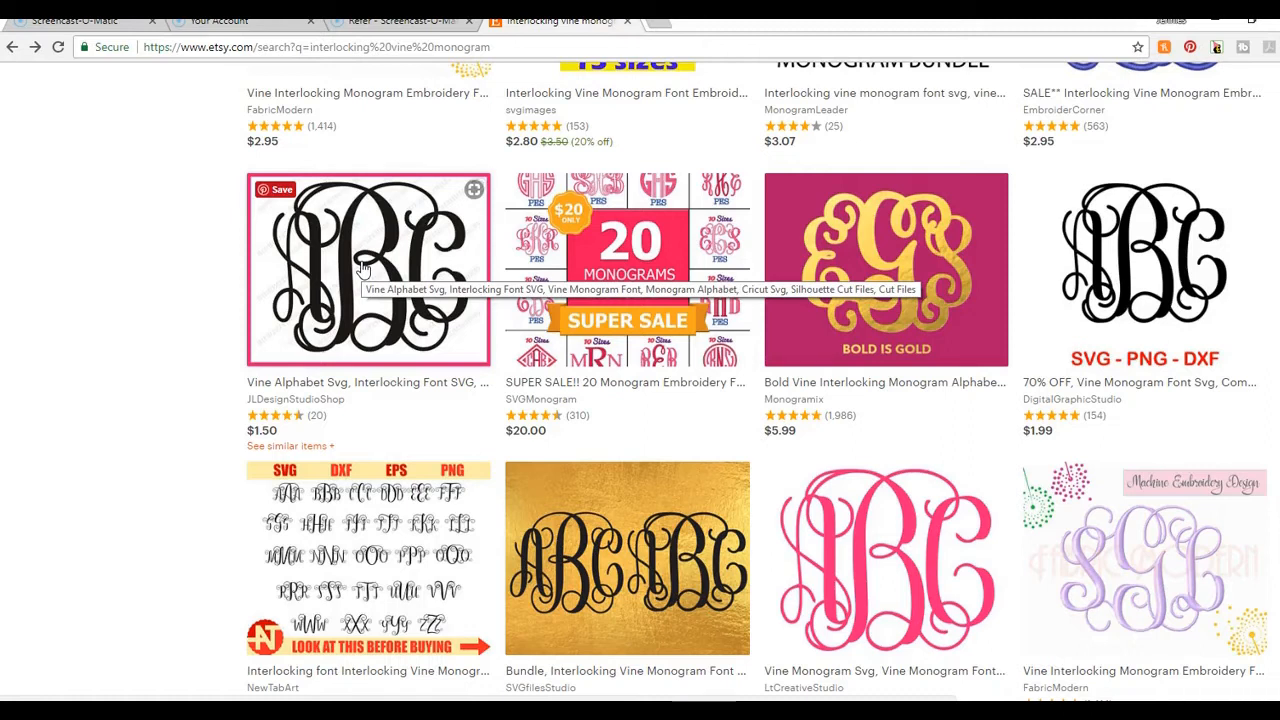
scroll(388, 365, down, 1)
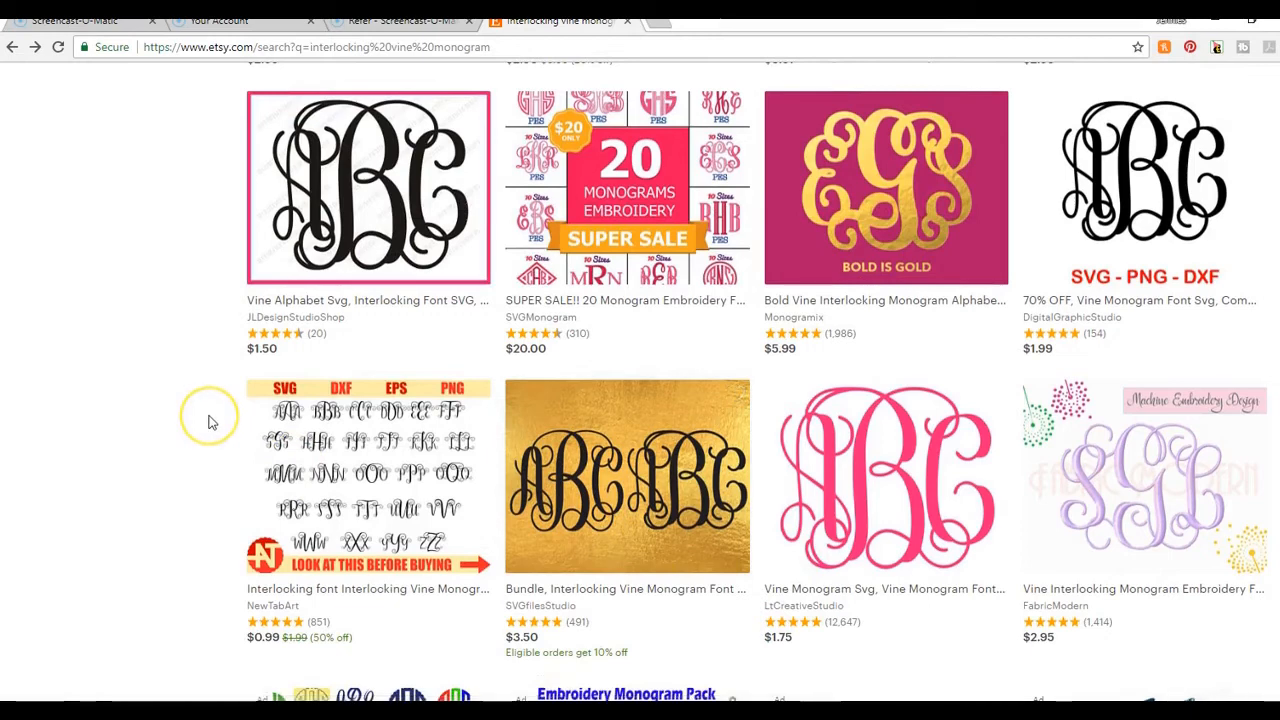
scroll(210, 422, down, 1)
scroll(215, 428, down, 1)
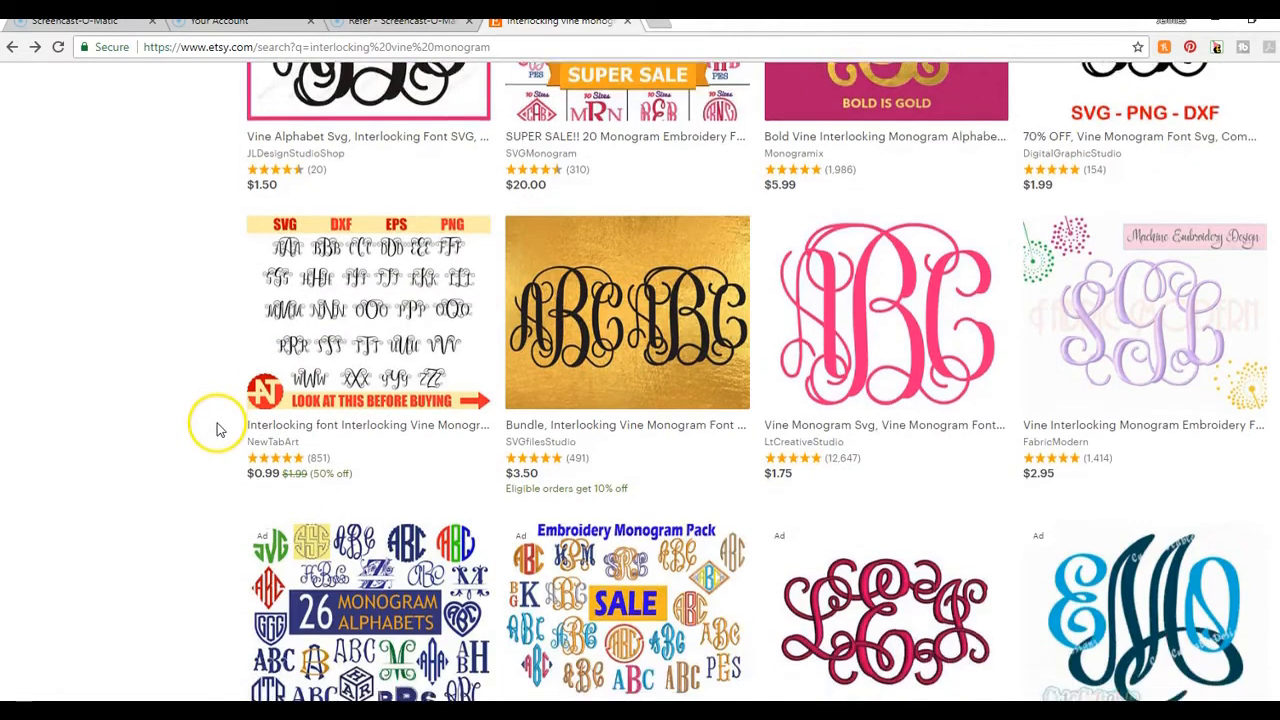
scroll(220, 430, down, 2)
scroll(685, 447, up, 2)
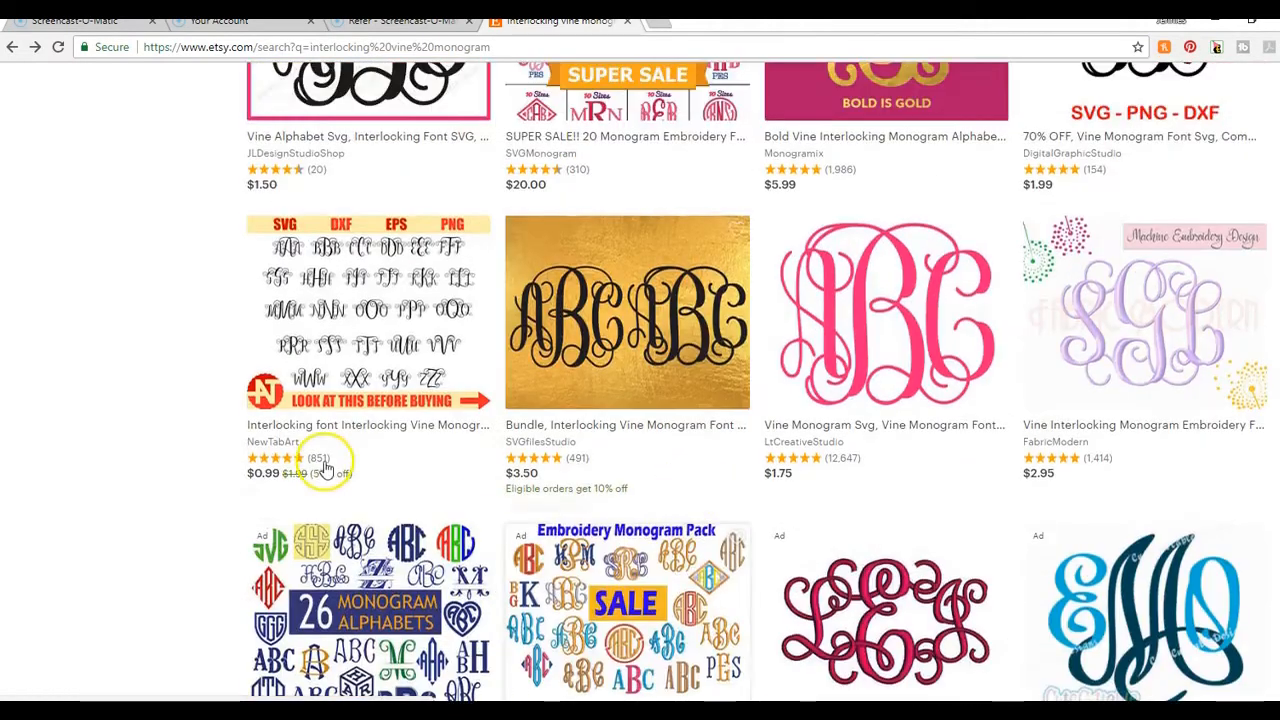
scroll(325, 468, up, 3)
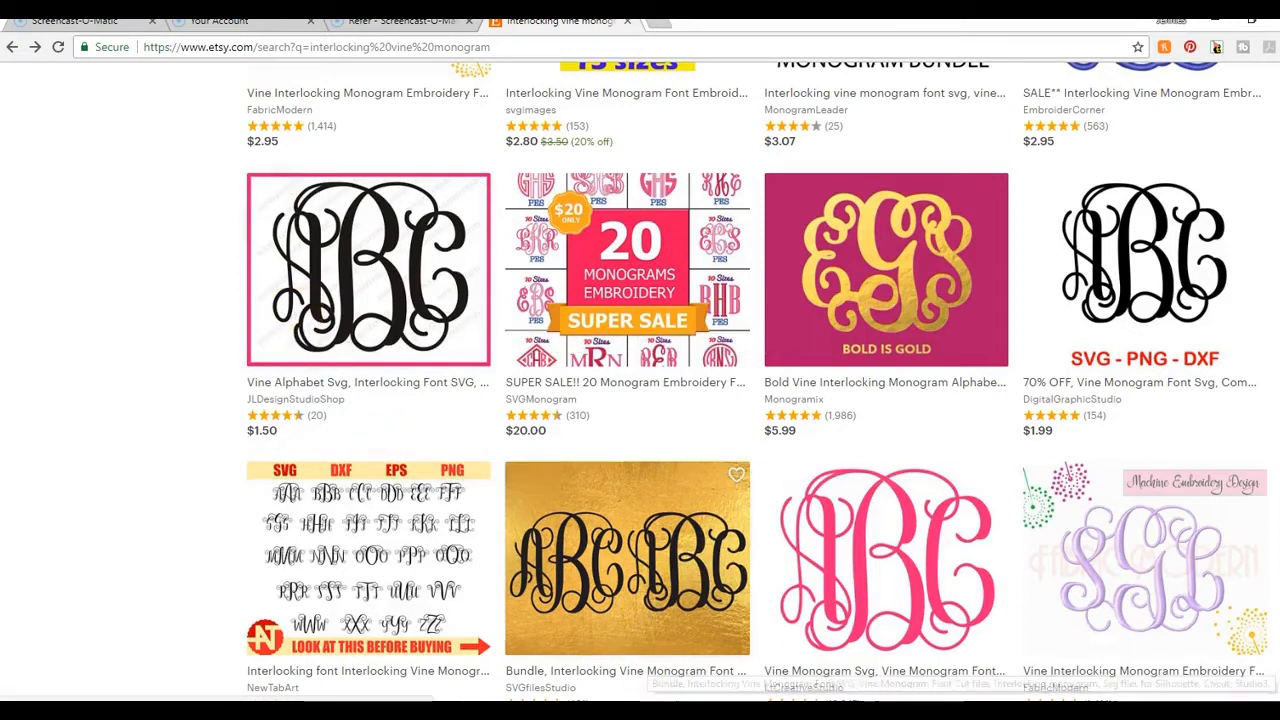
Switch to Cricut Design Space and cancel the pending cut to return to the canvas.
click(668, 712)
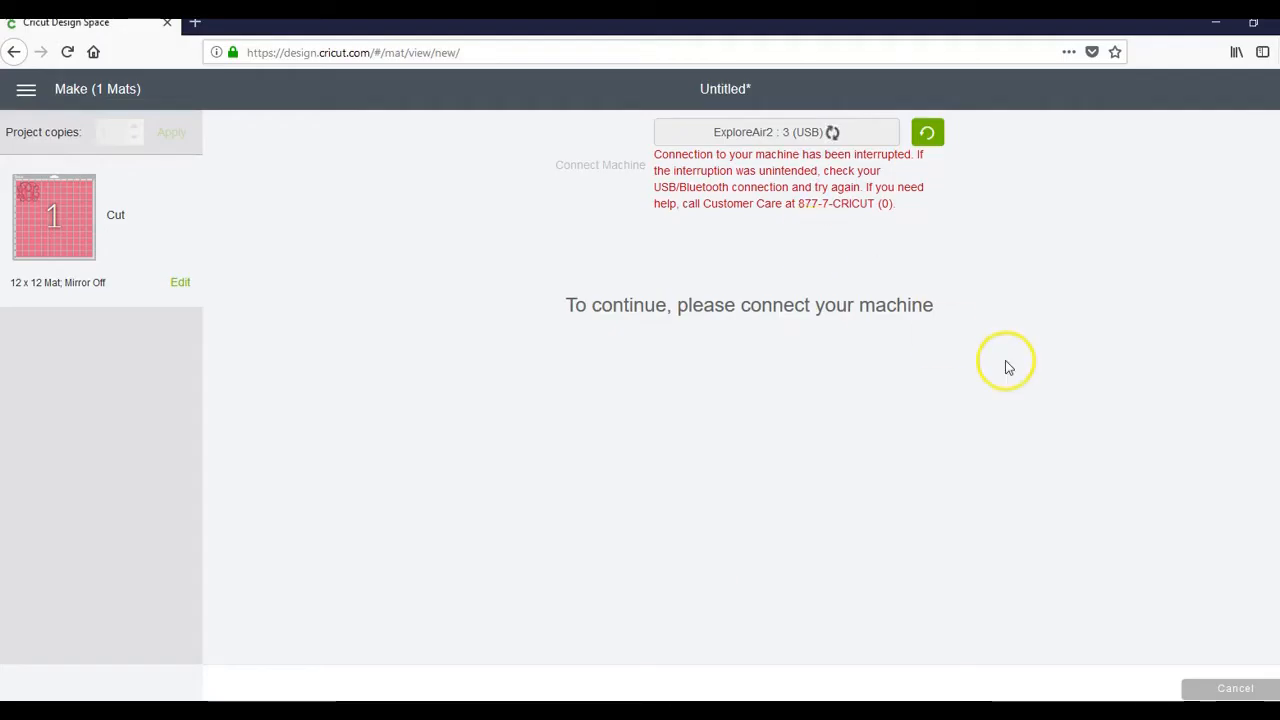
click(1211, 689)
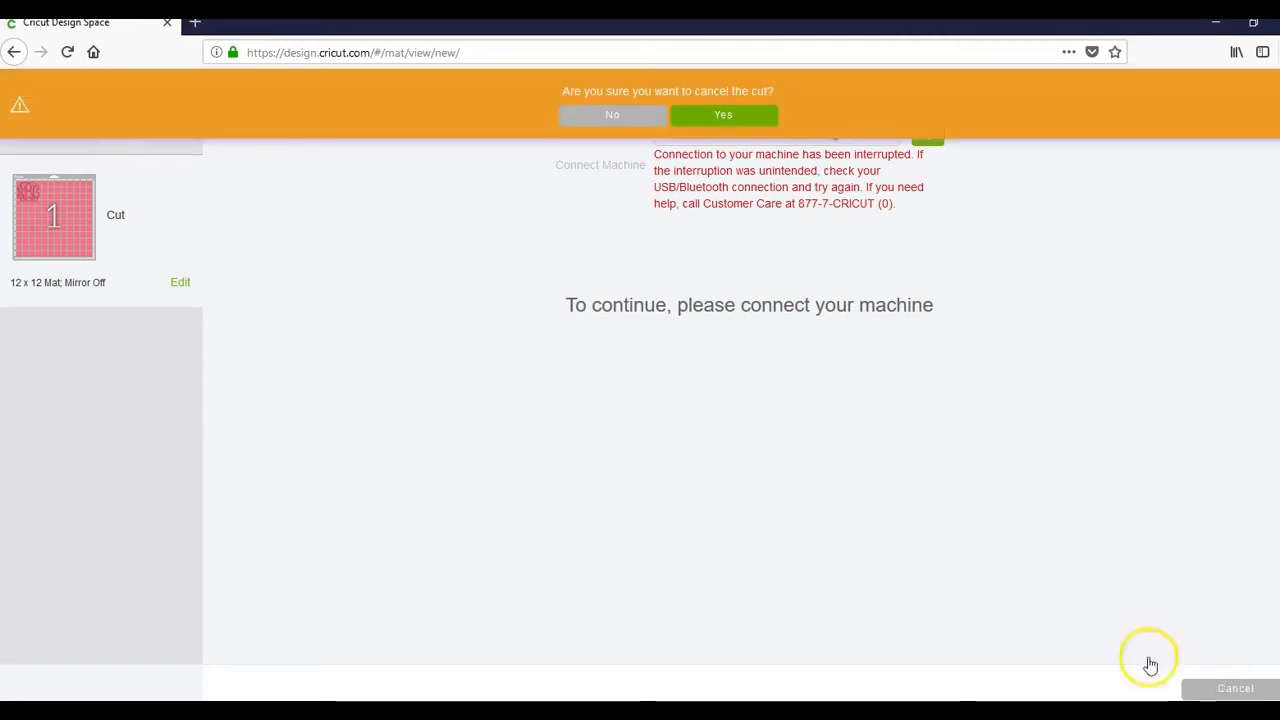
click(763, 122)
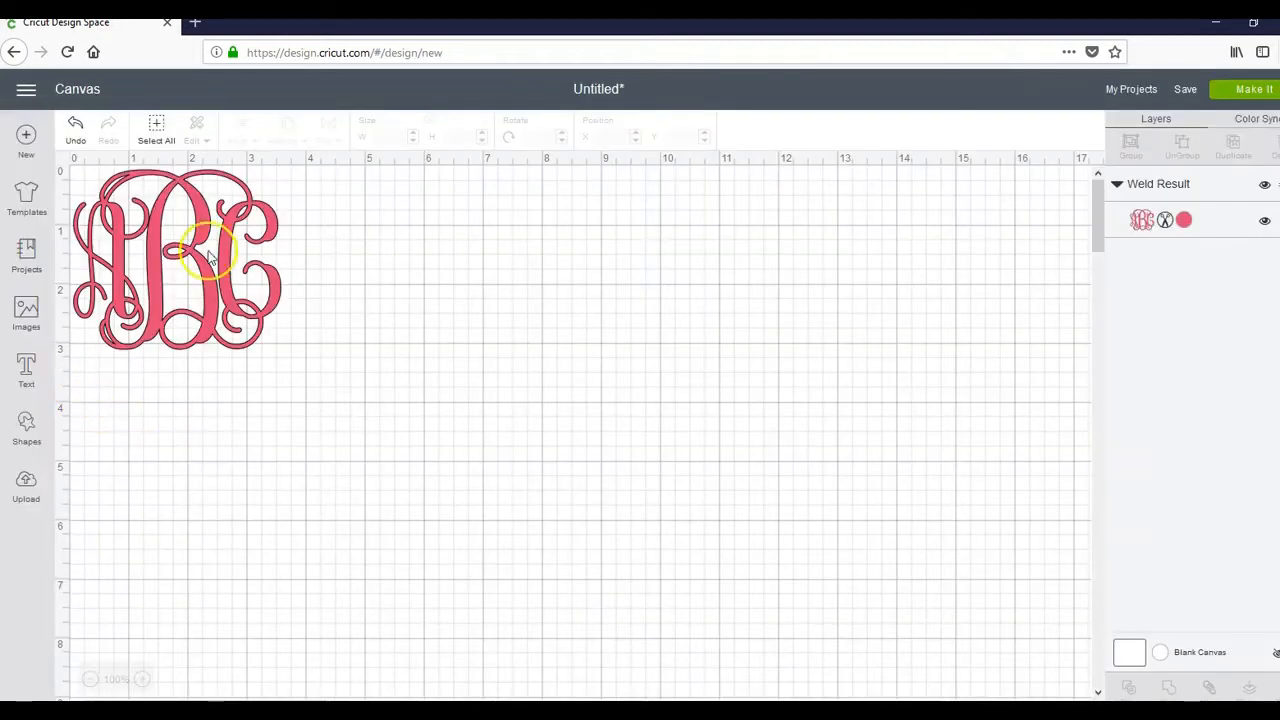
Delete the welded ABC vine monogram from the canvas.
click(207, 251)
drag(207, 251, 410, 380)
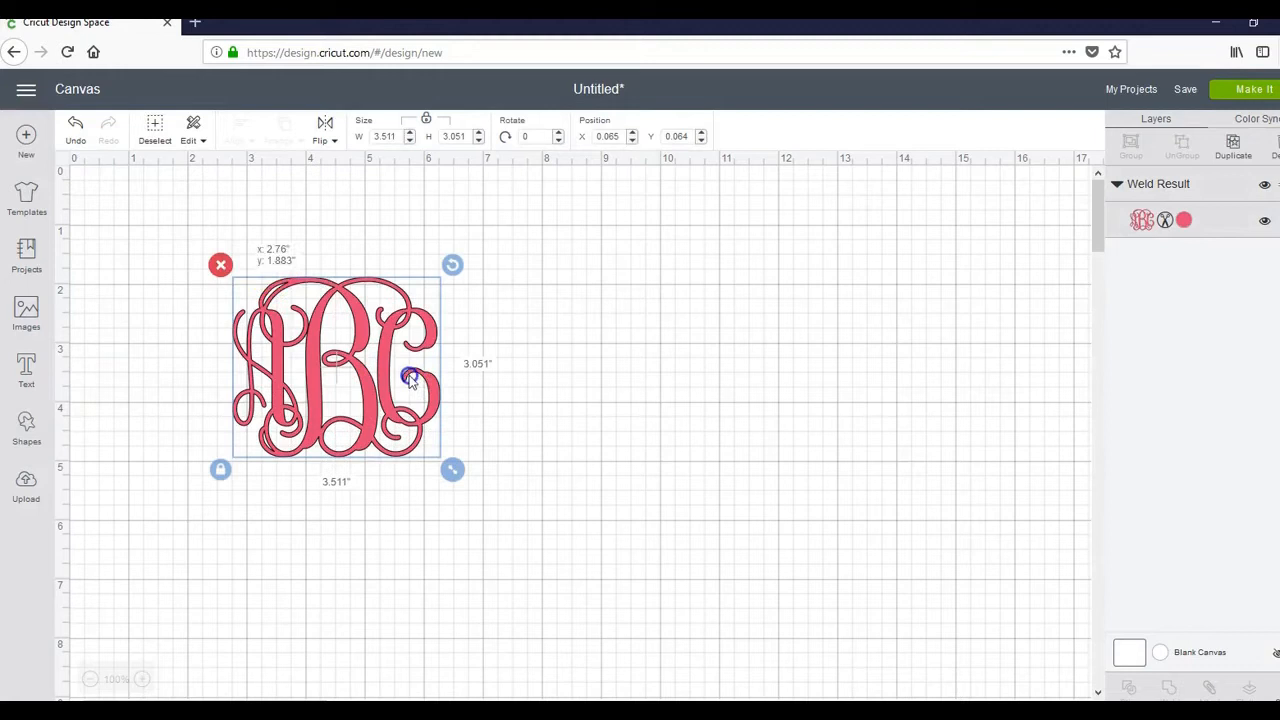
click(220, 264)
Insert the uploaded letter images Left_A, Center_B and Right_C together onto the canvas.
click(48, 500)
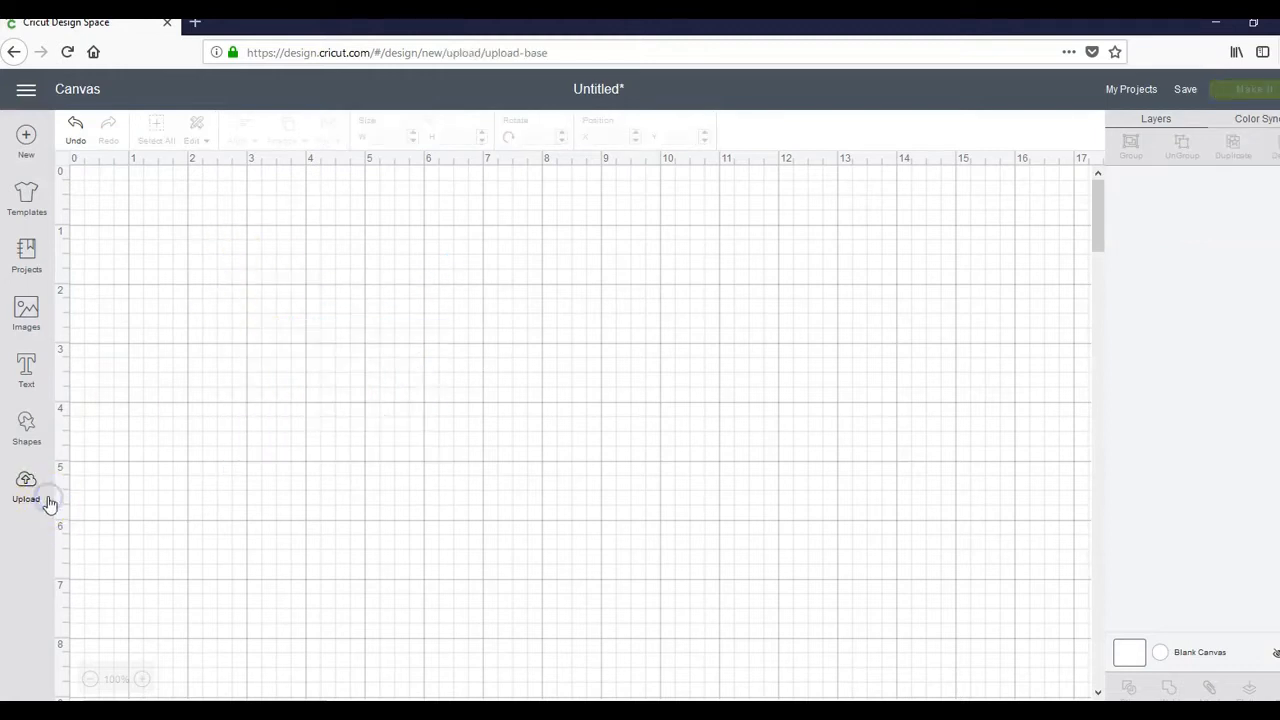
scroll(267, 349, down, 1)
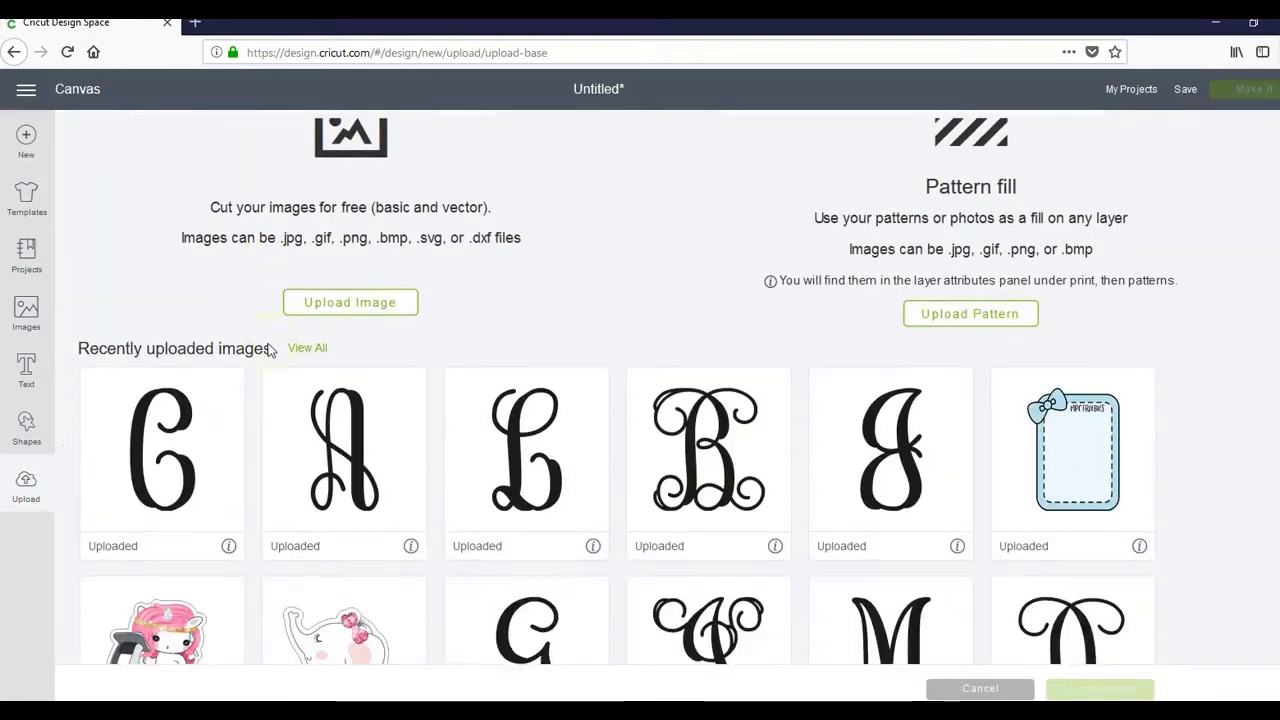
scroll(270, 345, down, 2)
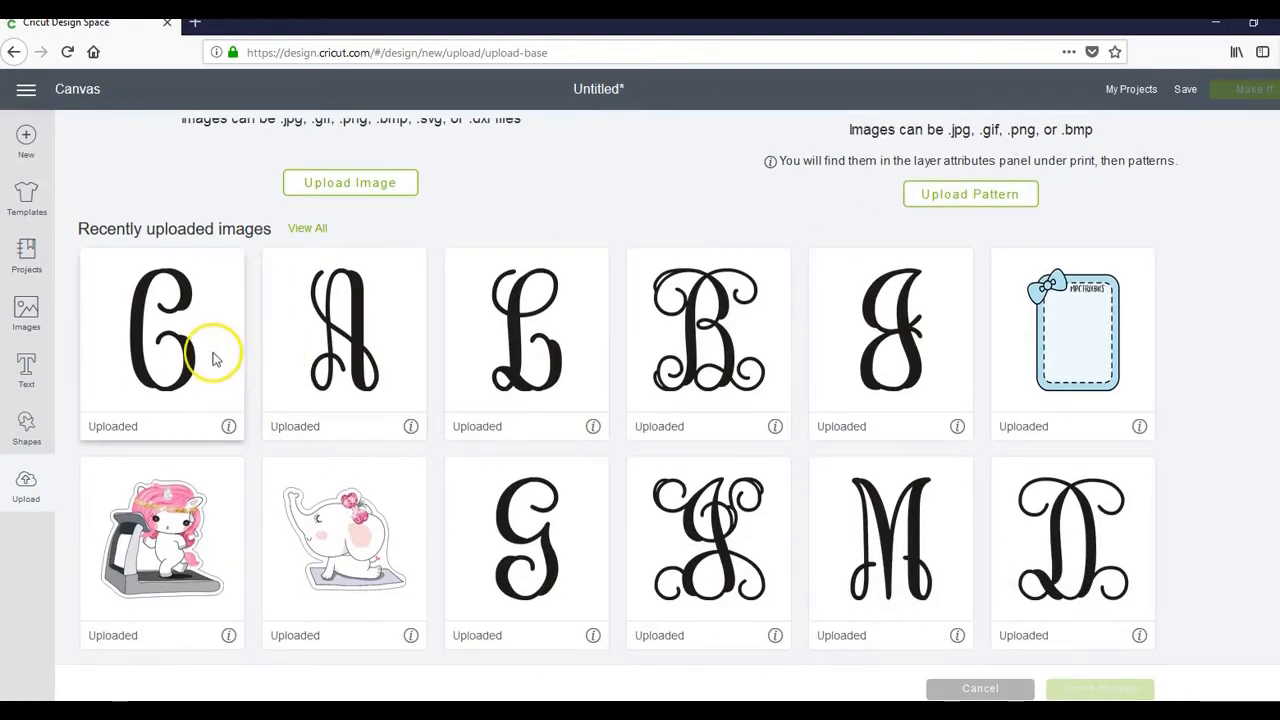
click(372, 333)
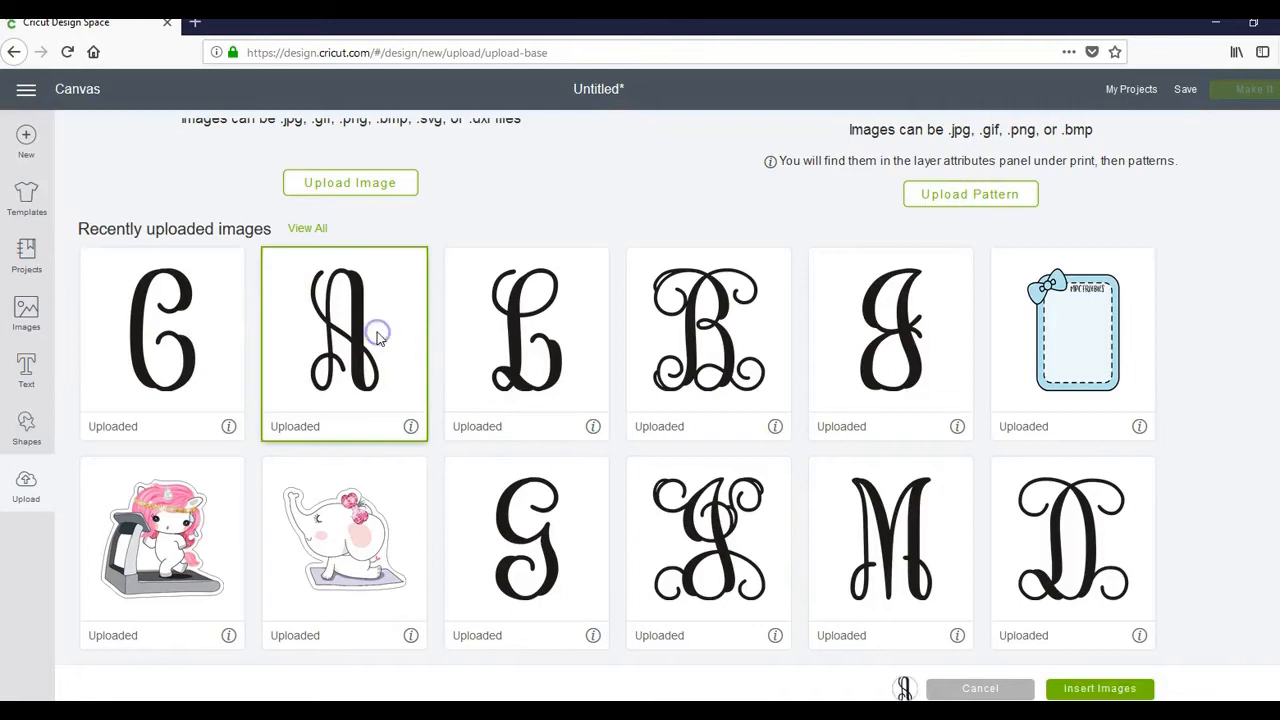
click(703, 333)
click(148, 330)
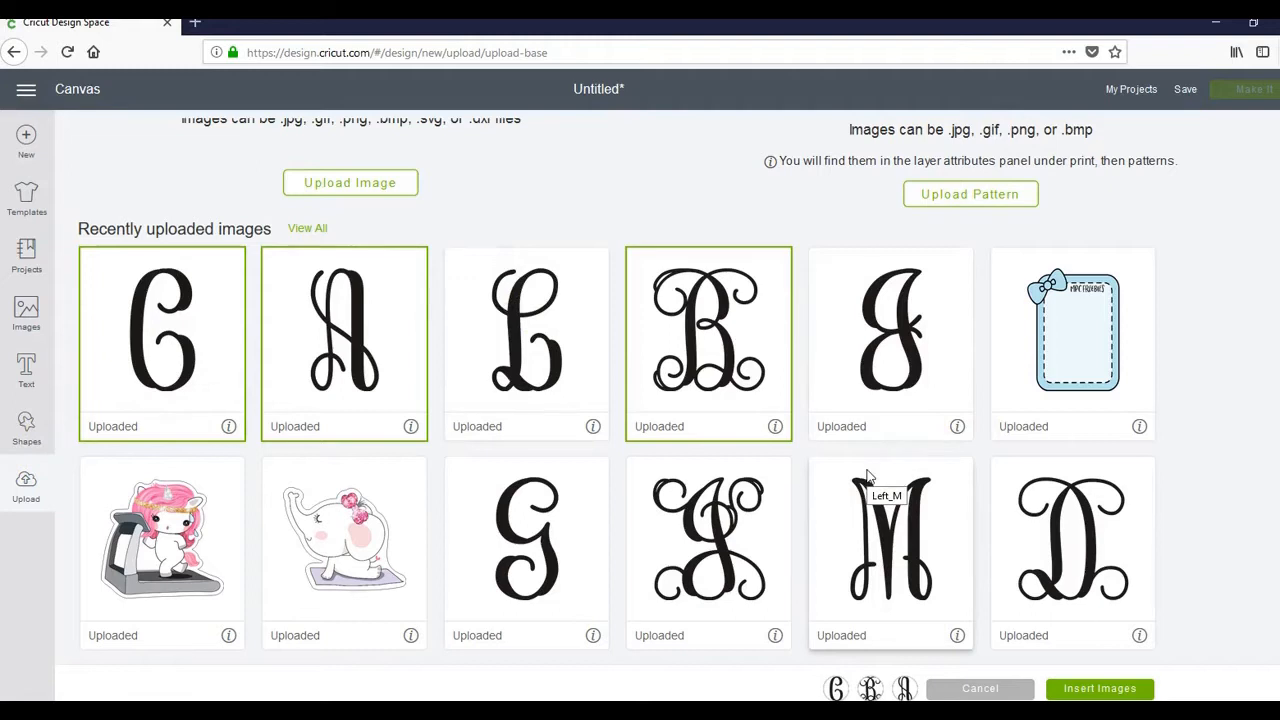
click(1098, 692)
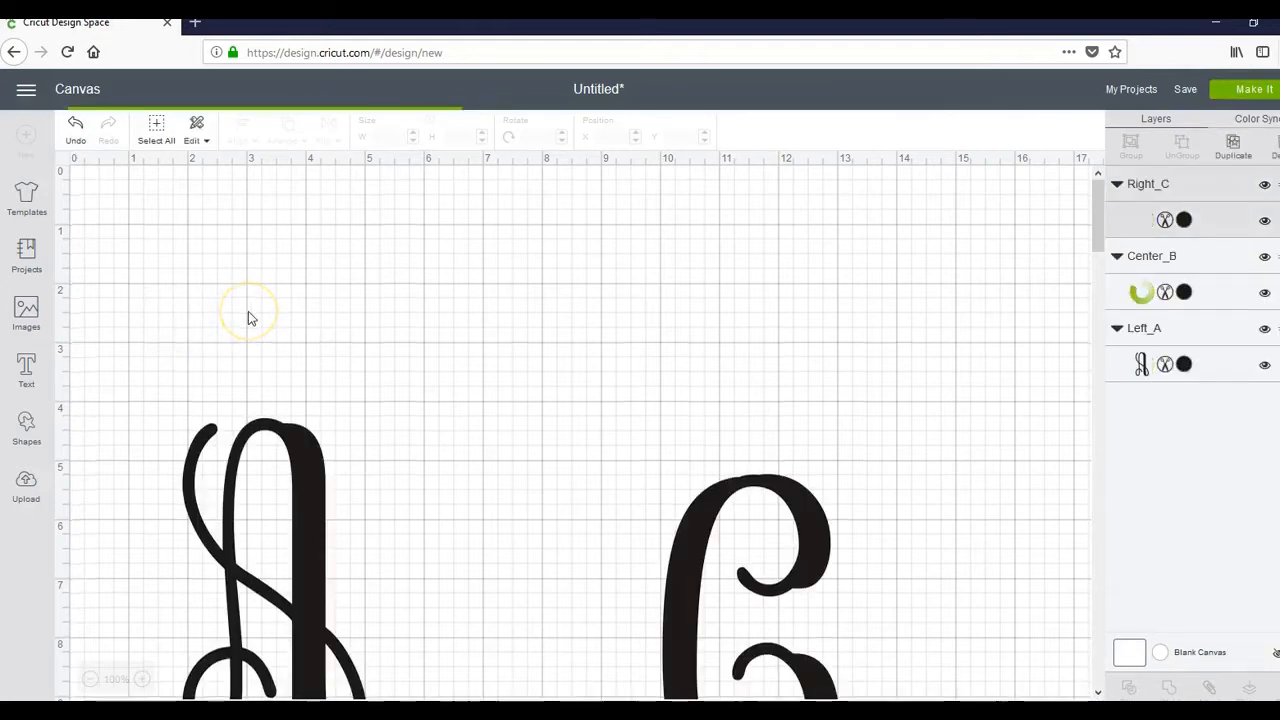
Move the center B slightly up and left between the A and C, to about X 3.88, Y 2.88.
scroll(248, 311, down, 3)
scroll(248, 311, down, 2)
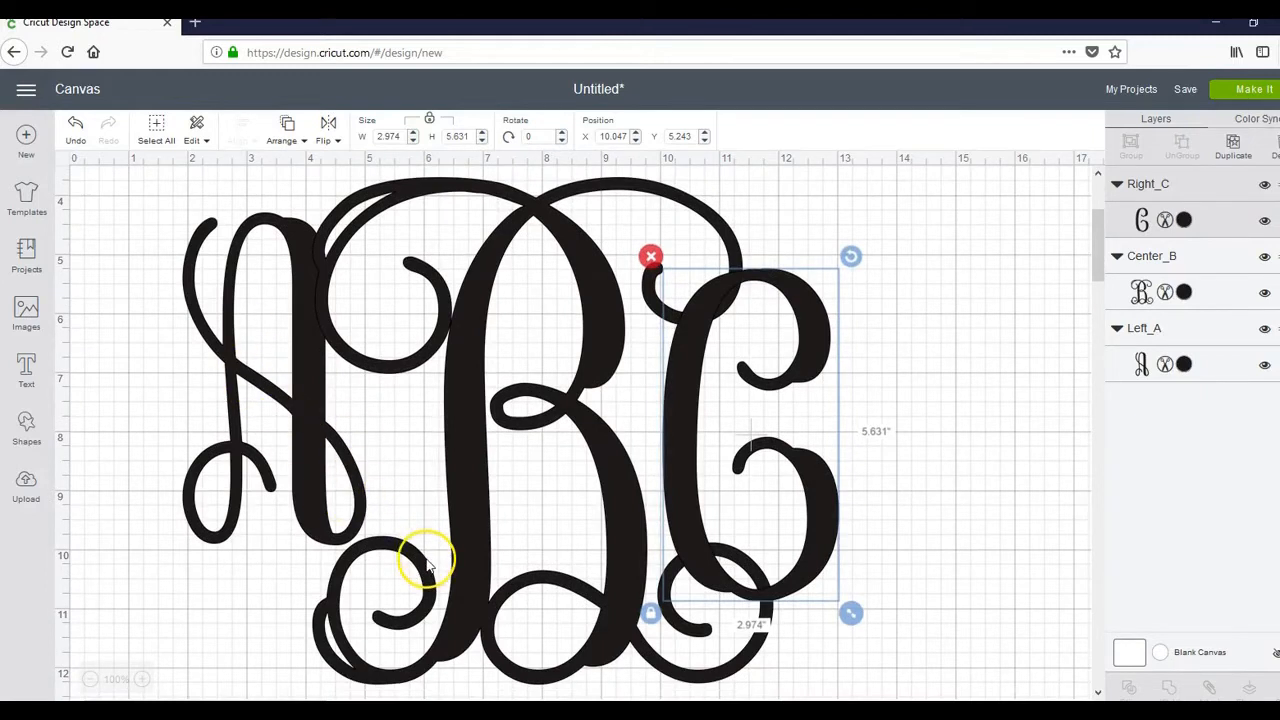
scroll(548, 470, down, 2)
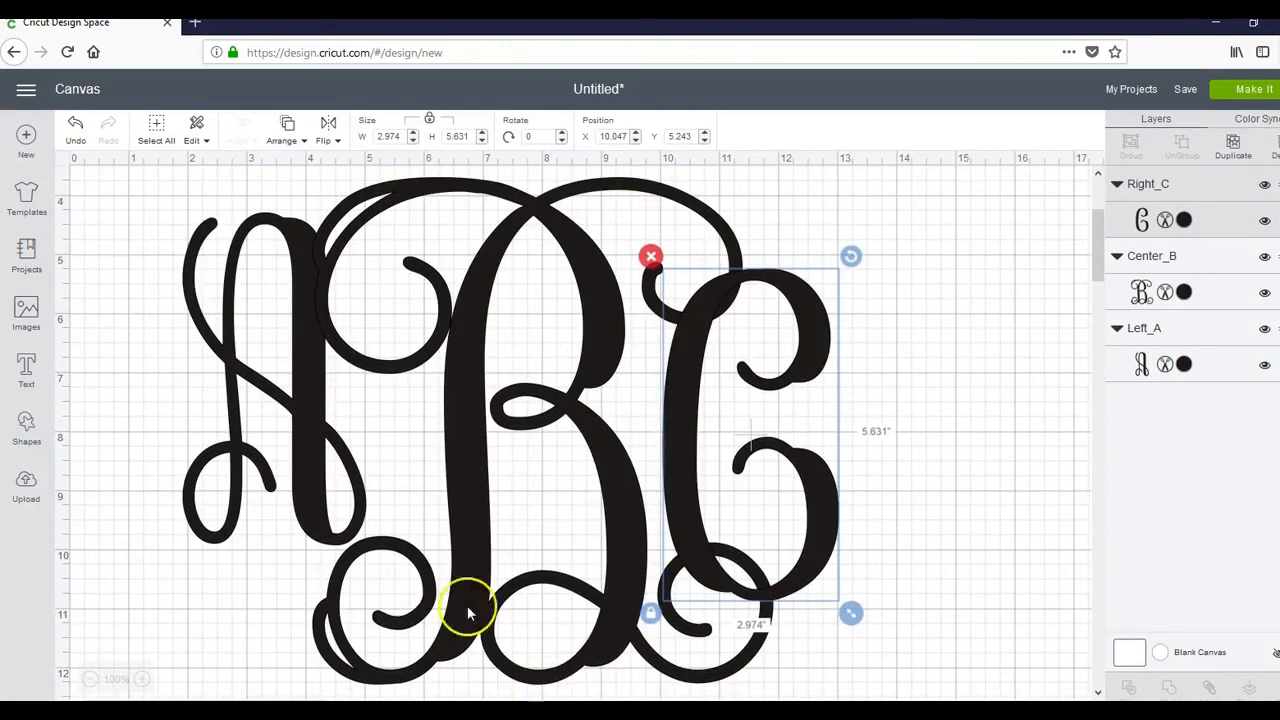
click(509, 517)
mouse_move(509, 514)
mouse_down()
mouse_move(509, 480)
mouse_move(497, 497)
mouse_up()
scroll(508, 480, up, 2)
scroll(508, 517, down, 1)
Examine the side letters A and C, comparing their size and placement with the center B.
click(223, 460)
scroll(337, 457, down, 1)
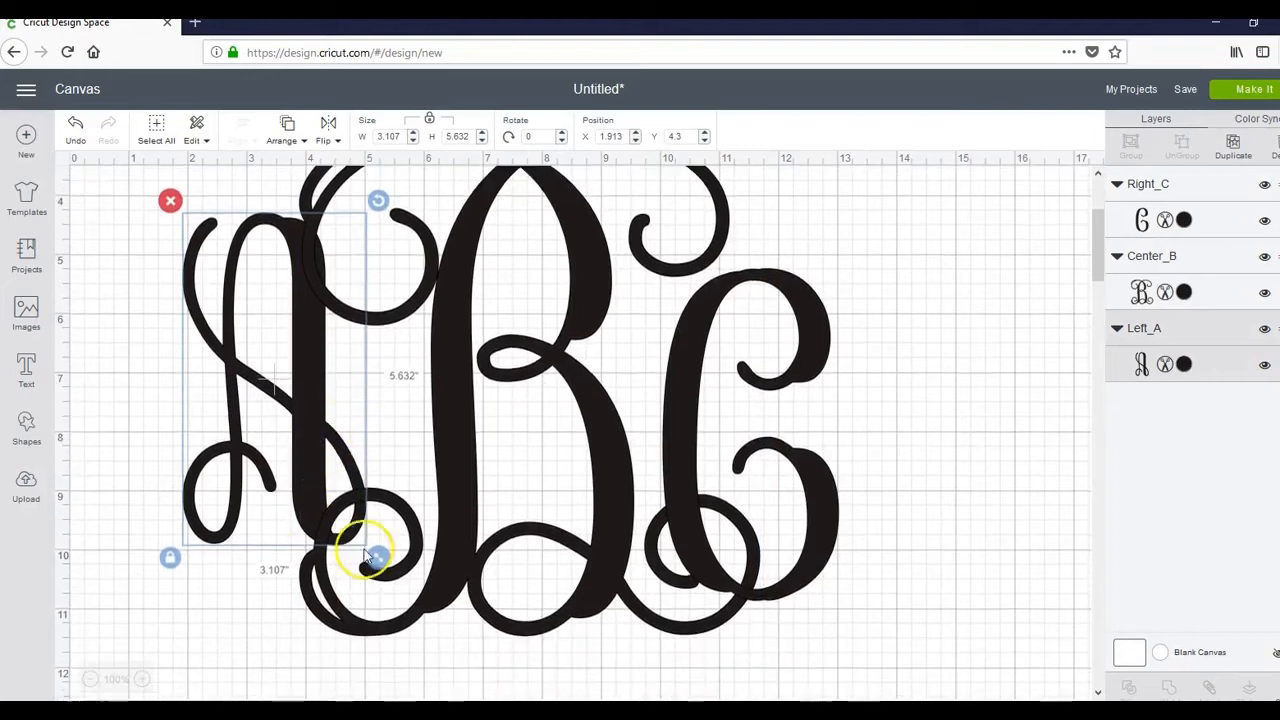
click(813, 461)
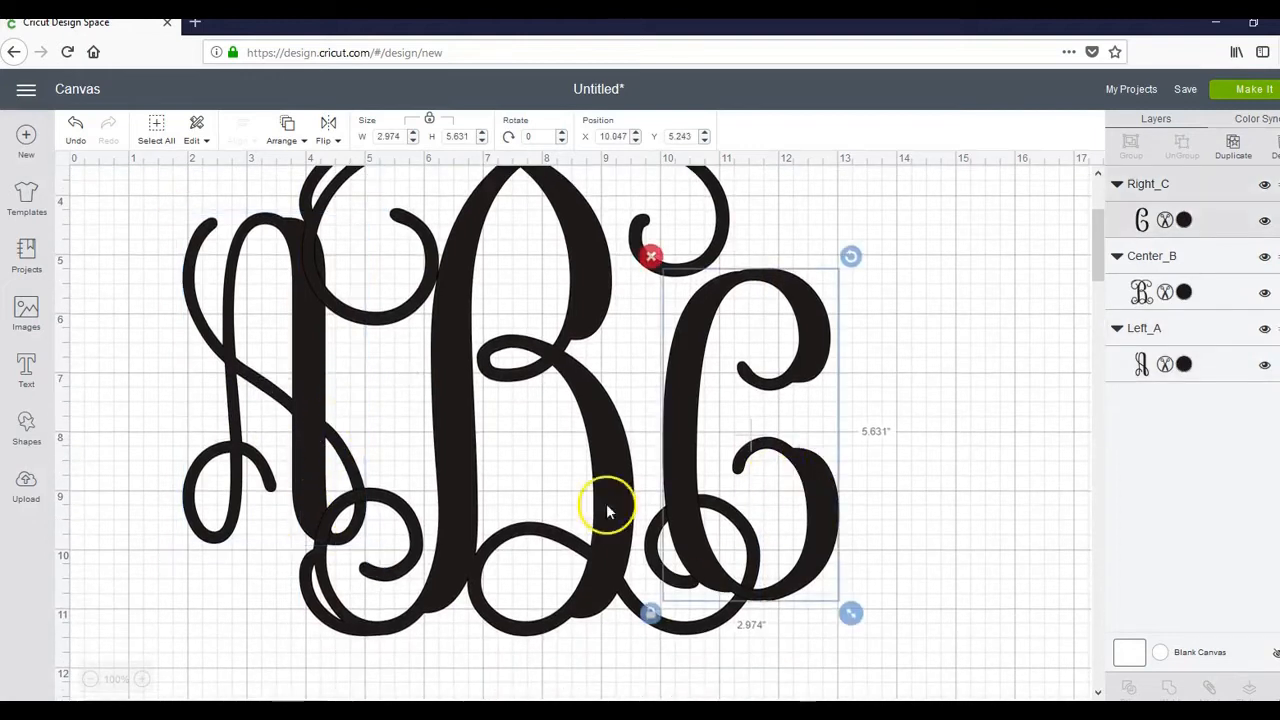
click(231, 440)
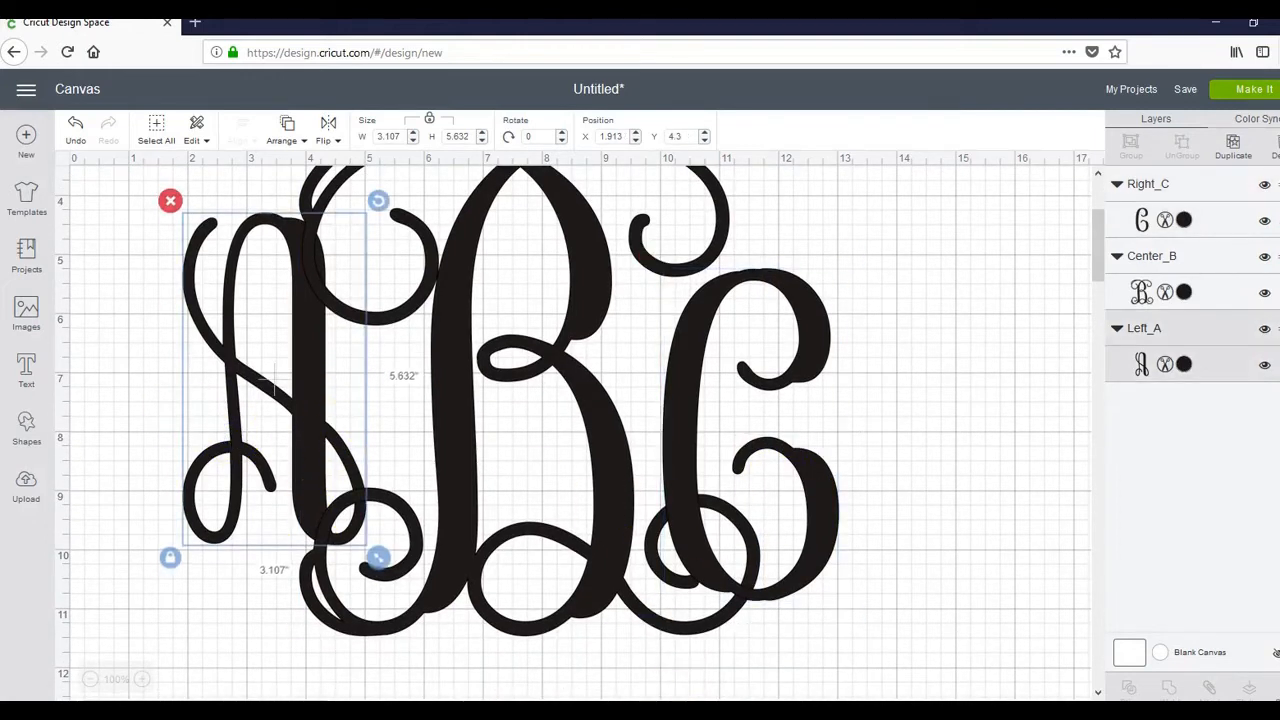
mouse_move(621, 712)
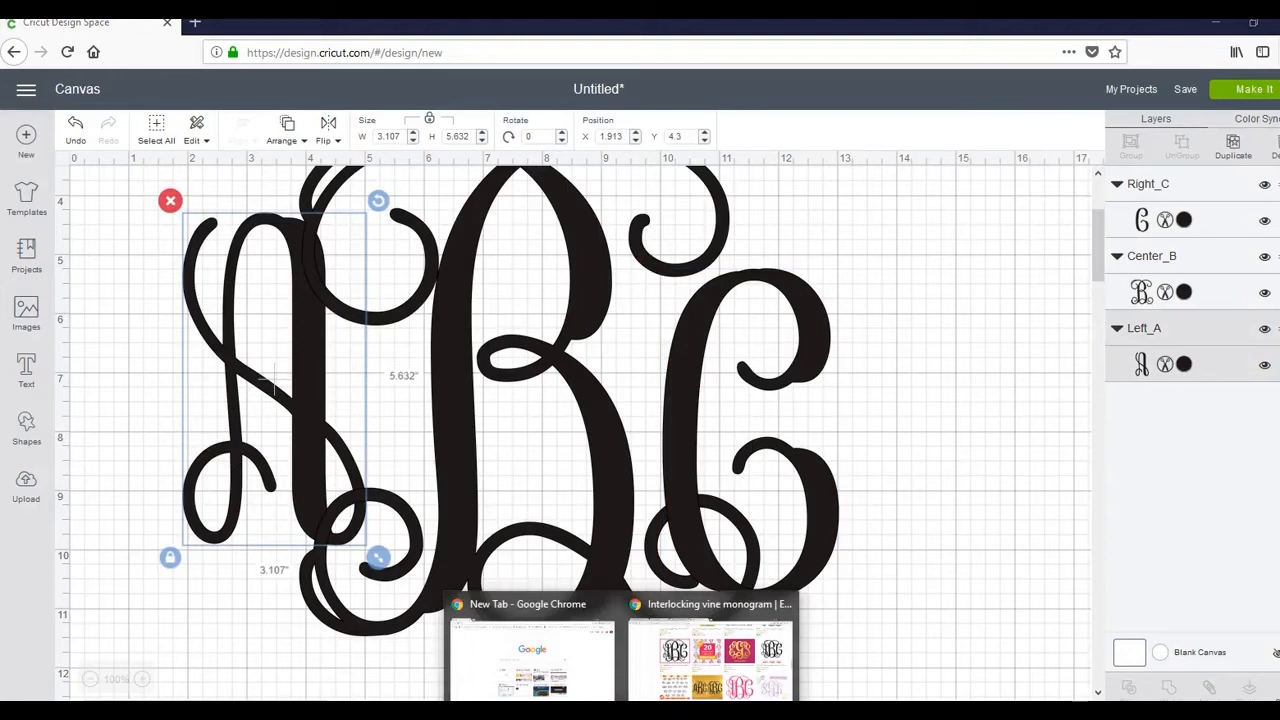
click(185, 640)
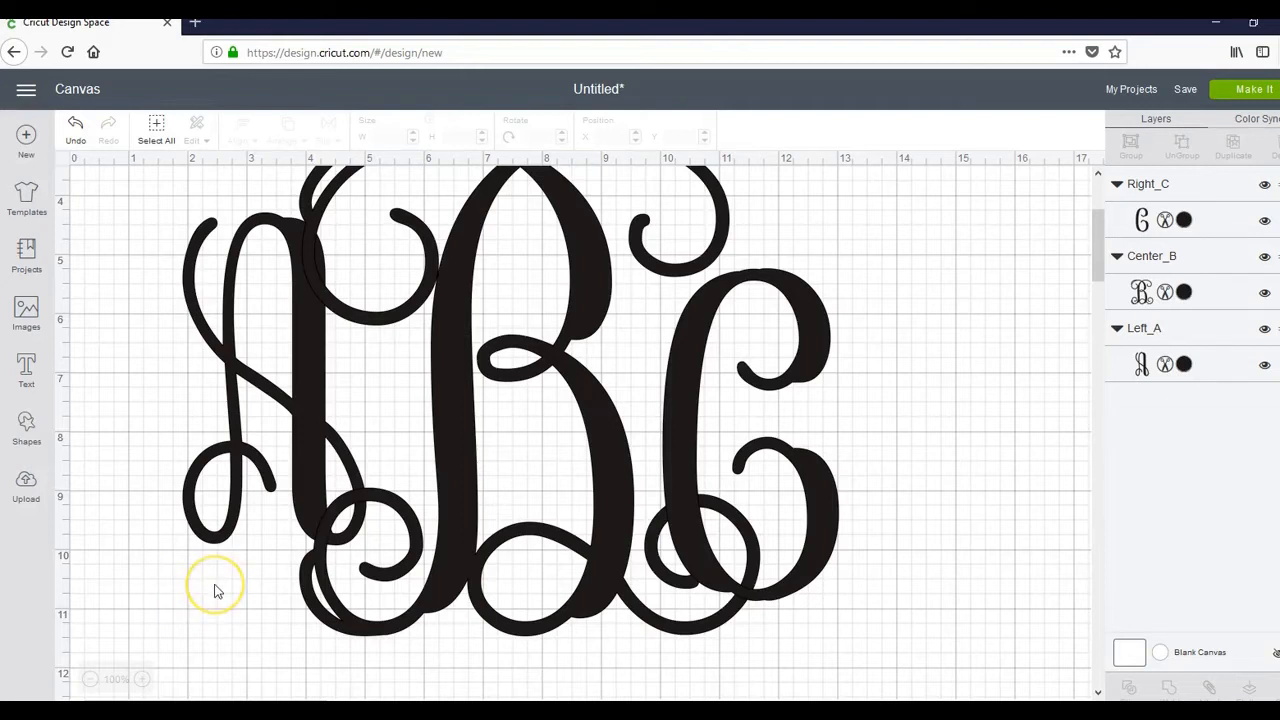
scroll(214, 590, up, 3)
scroll(214, 590, down, 3)
Move the A down and right so it overlaps the B's curls, to about X 2.39, Y 4.77.
click(262, 420)
drag(264, 427, 271, 460)
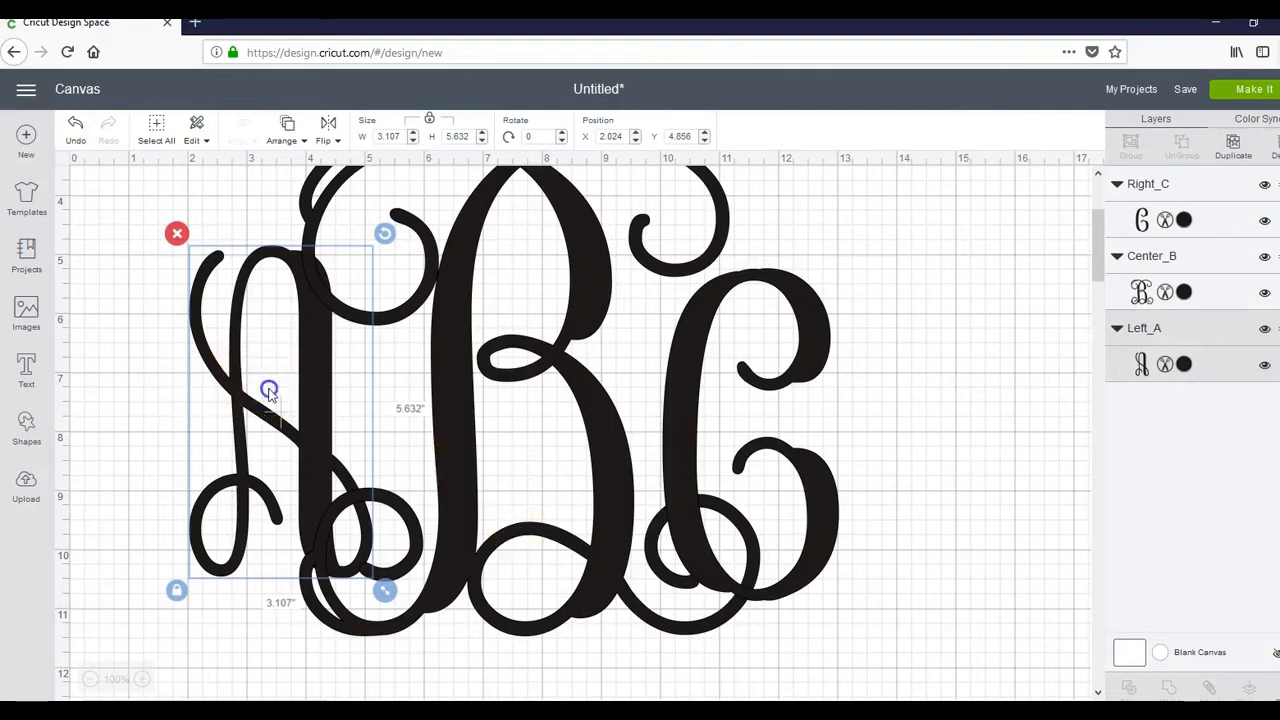
drag(266, 386, 292, 384)
Enlarge the center B proportionally to about 8.22 inches wide and 9.07 inches high.
click(559, 437)
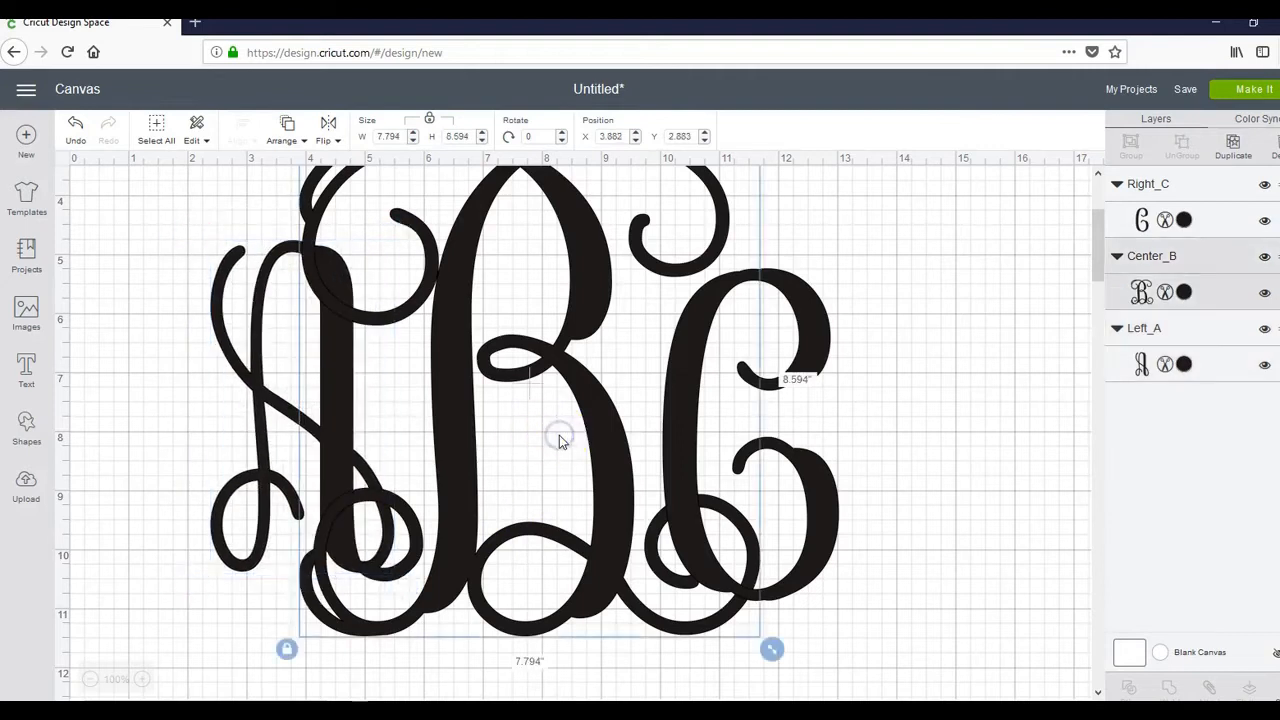
scroll(559, 437, up, 1)
scroll(559, 437, down, 2)
scroll(559, 436, up, 1)
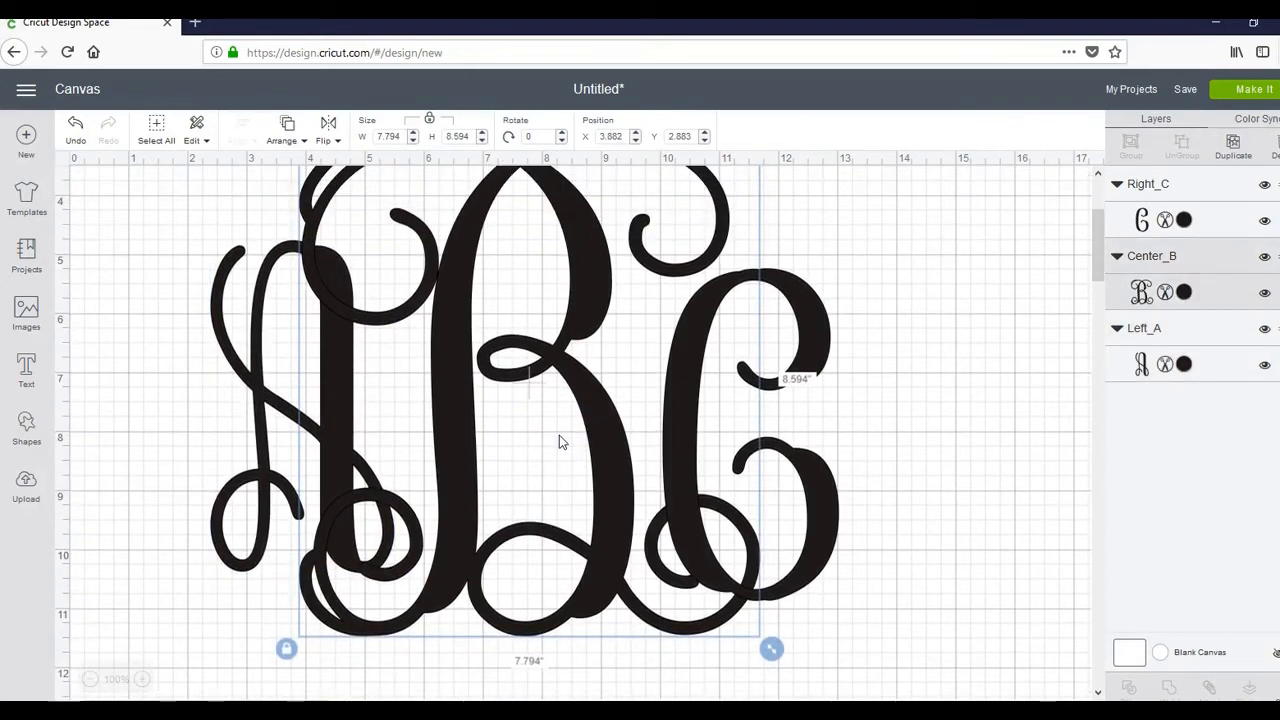
scroll(640, 560, down, 1)
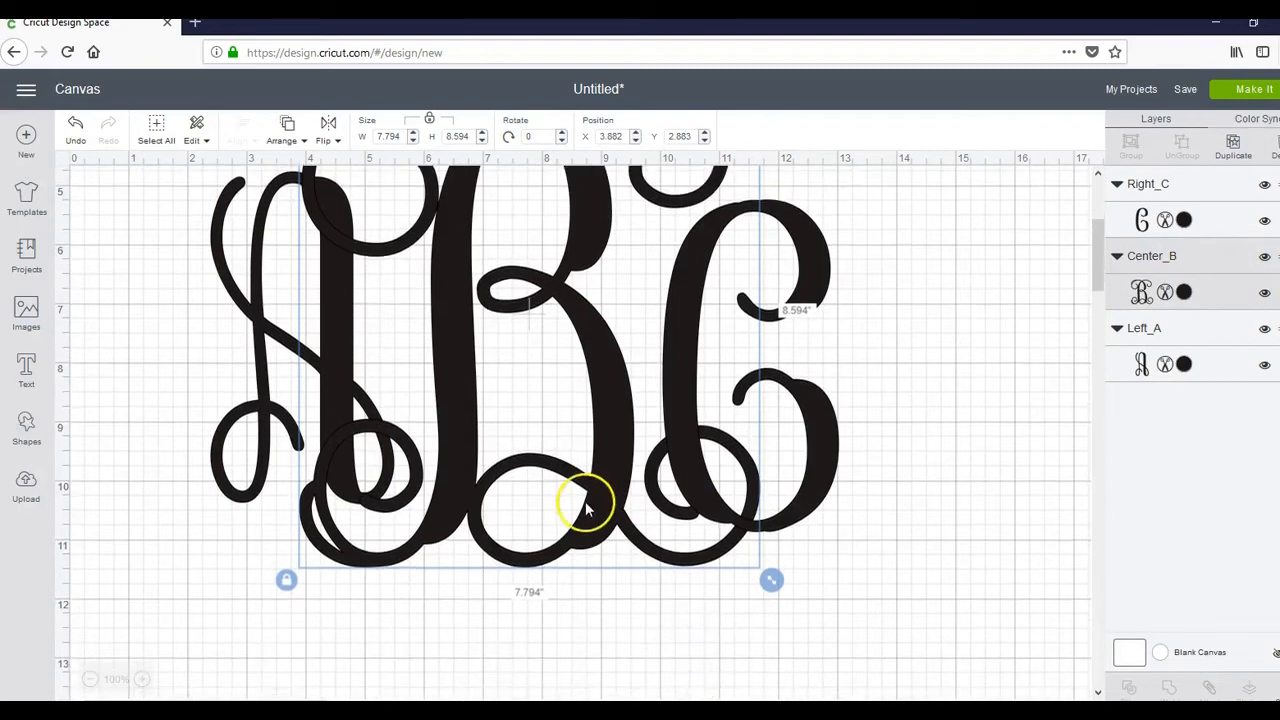
drag(775, 588, 781, 591)
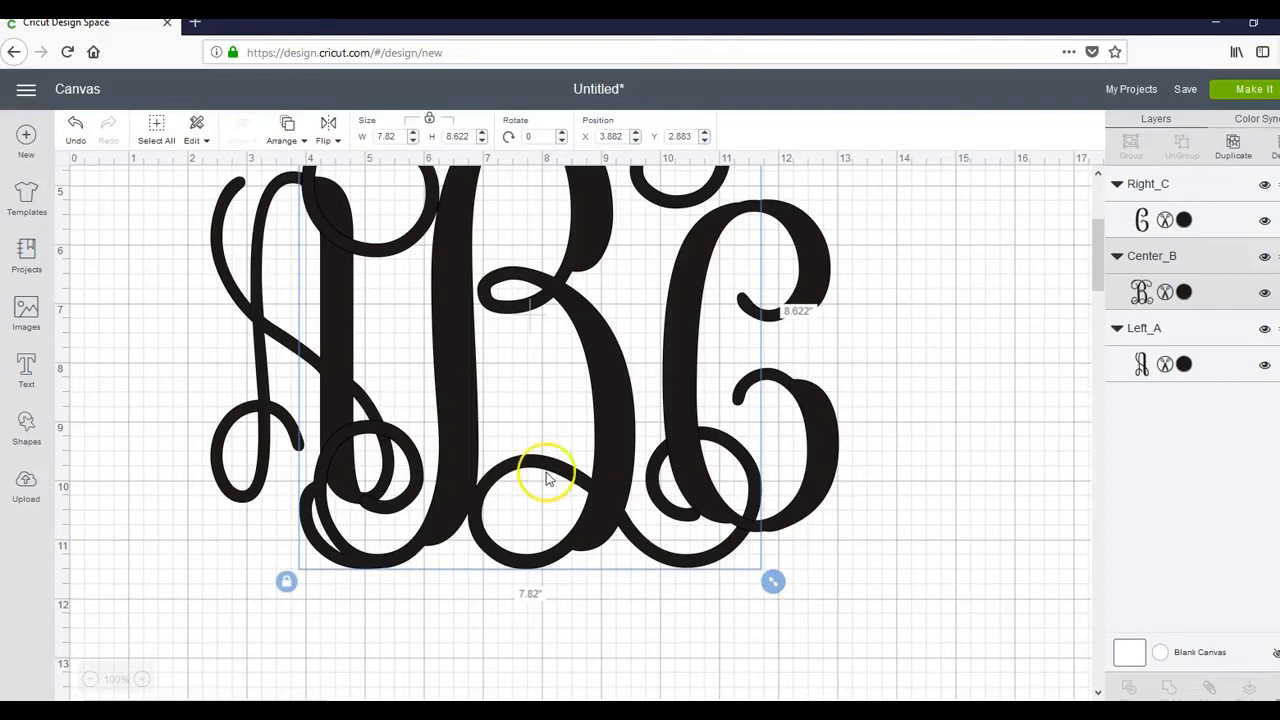
scroll(543, 477, up, 2)
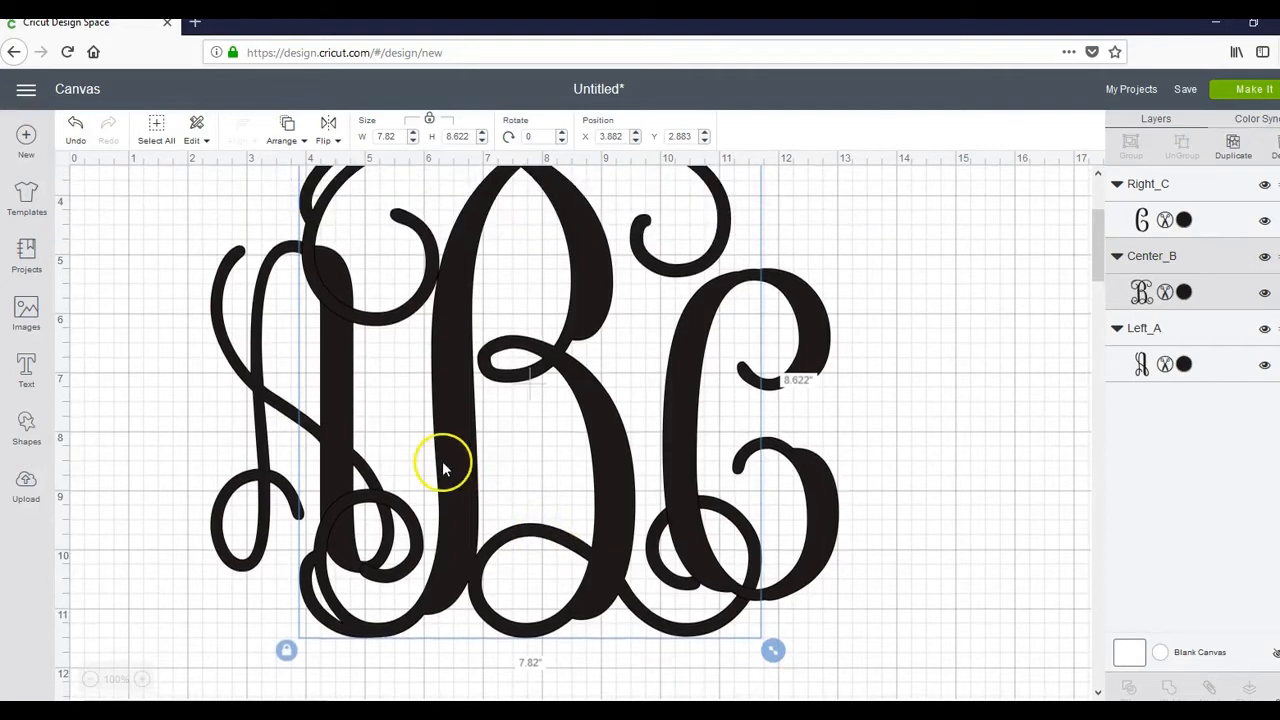
scroll(549, 555, up, 3)
scroll(549, 555, down, 4)
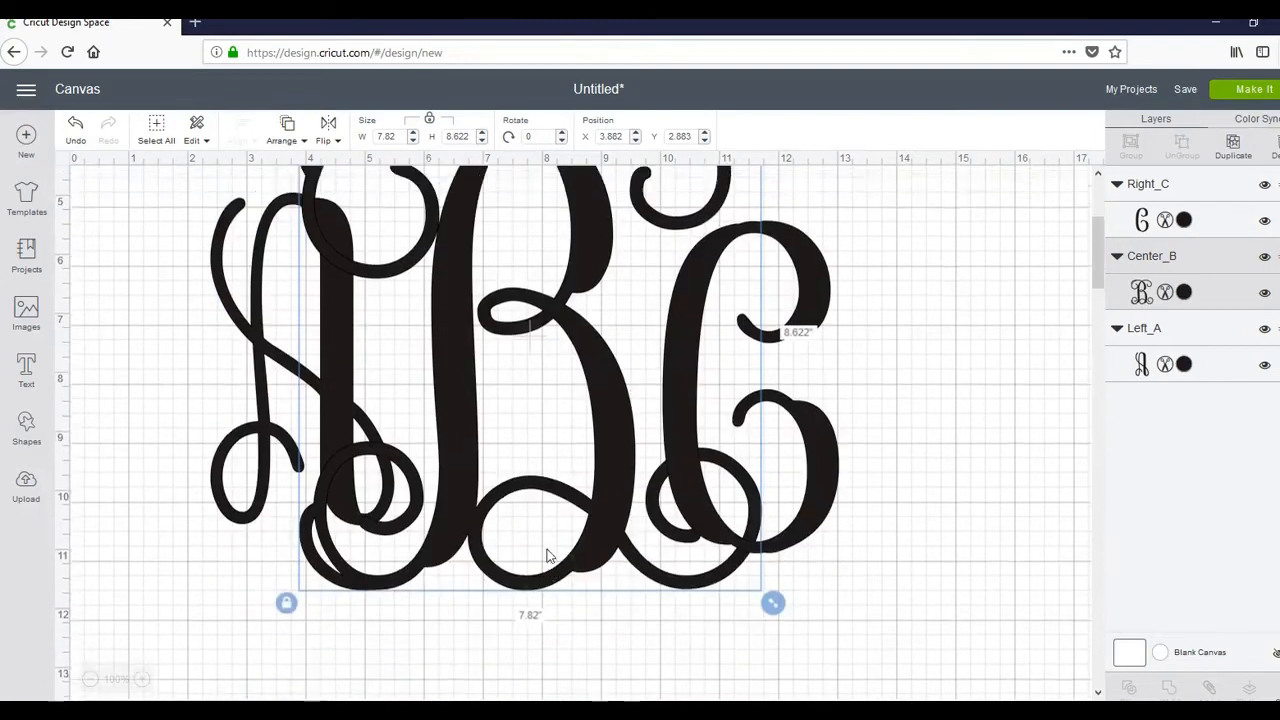
scroll(549, 555, up, 1)
scroll(634, 457, down, 1)
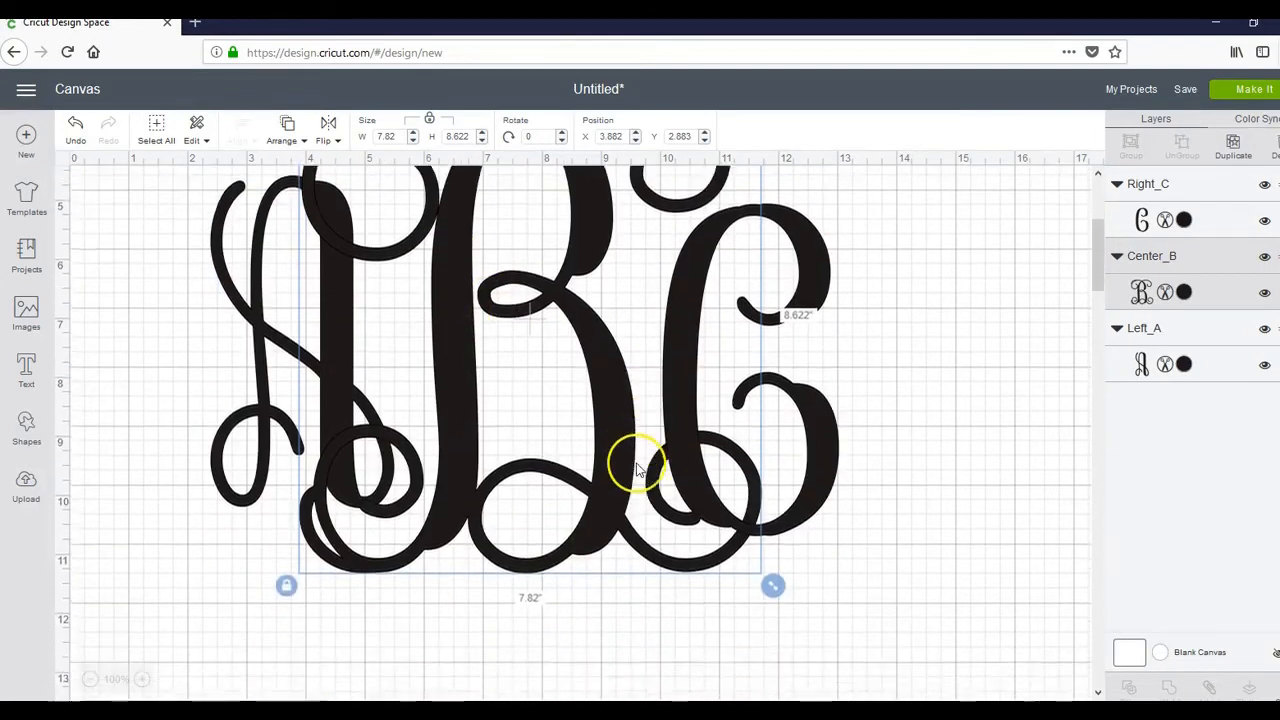
scroll(745, 627, up, 1)
drag(773, 651, 795, 688)
Send the center B to the back, behind the A and C, and deselect it.
right_click(466, 337)
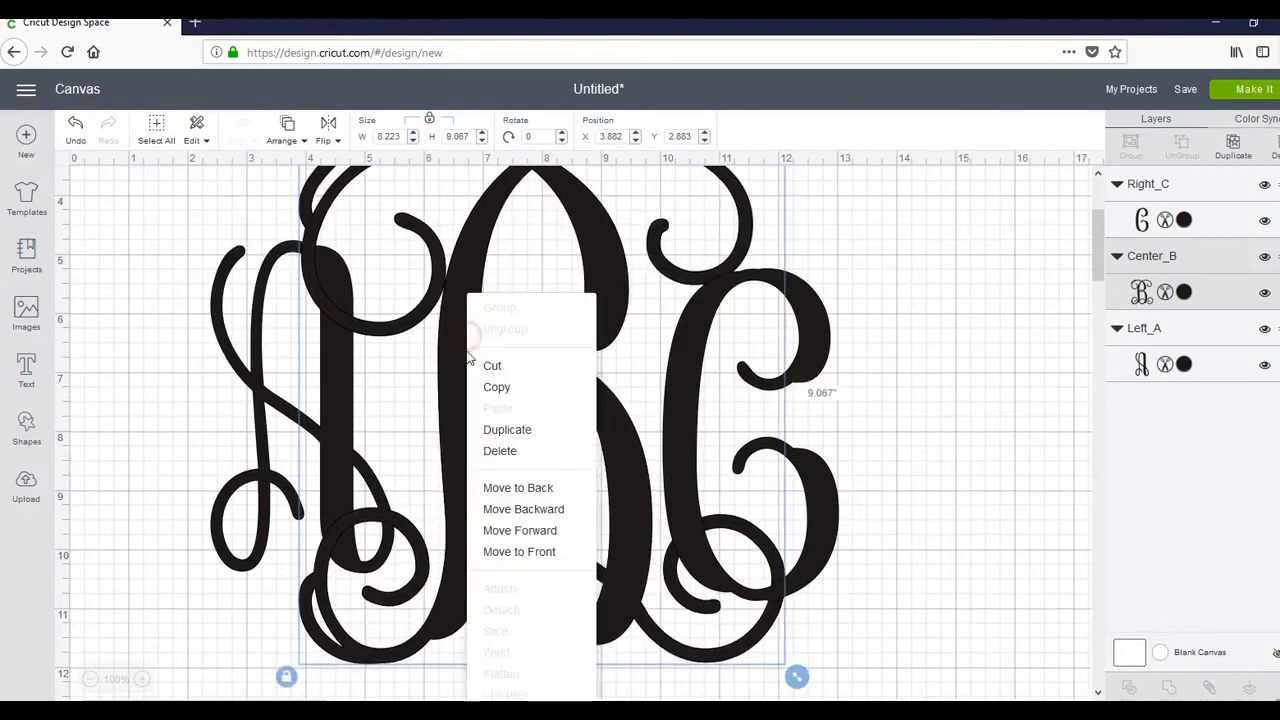
click(505, 488)
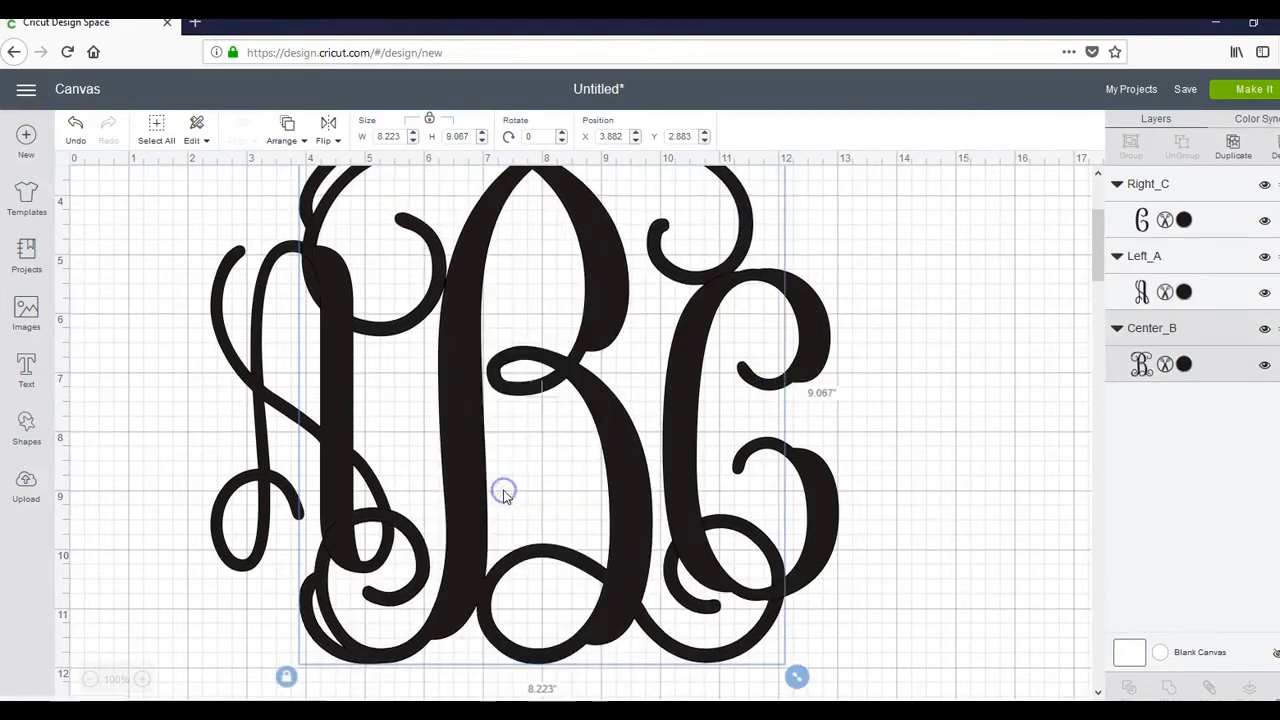
click(997, 456)
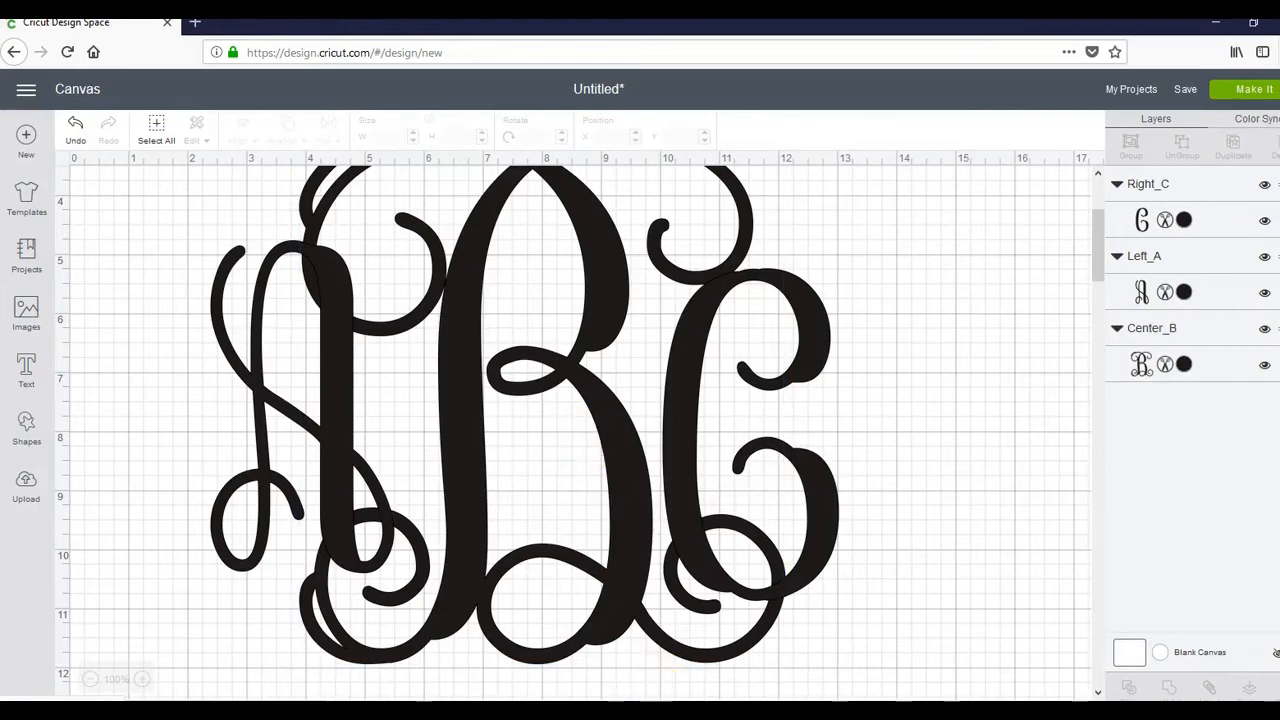
mouse_move(735, 690)
click(650, 650)
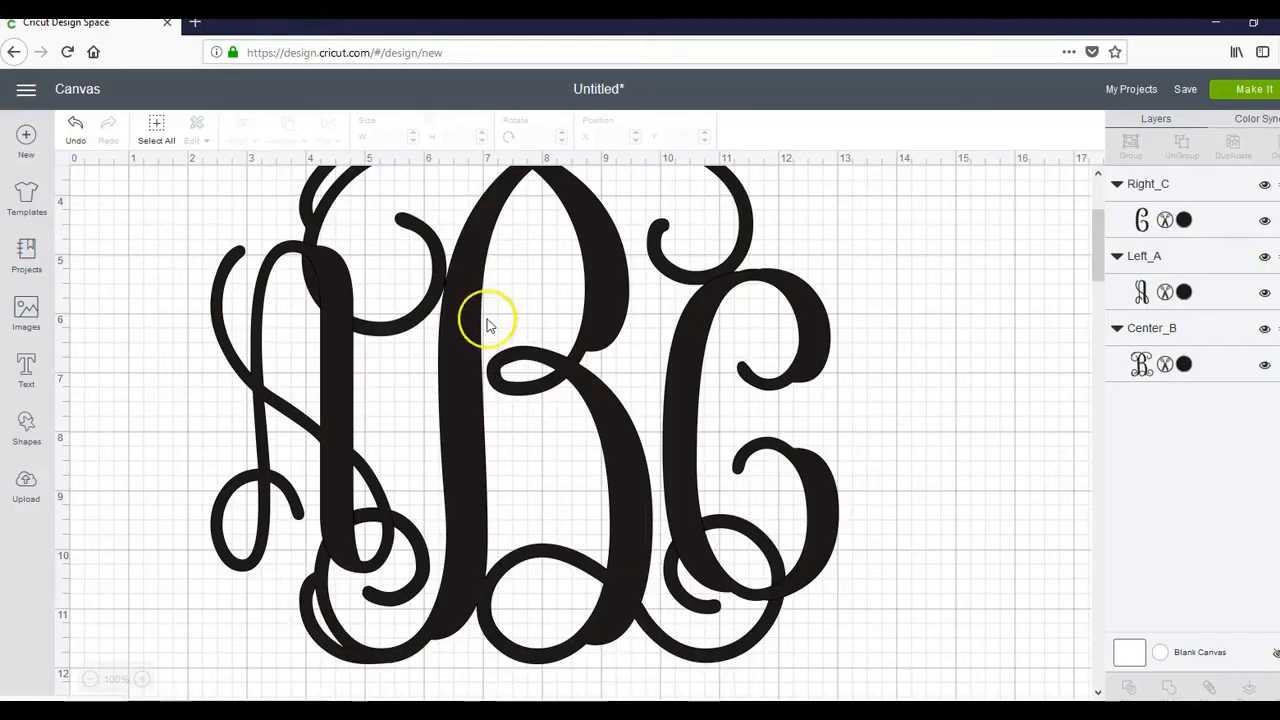
Shift the center B slightly left so it sits more evenly between the two side letters.
scroll(560, 380, up, 3)
click(670, 436)
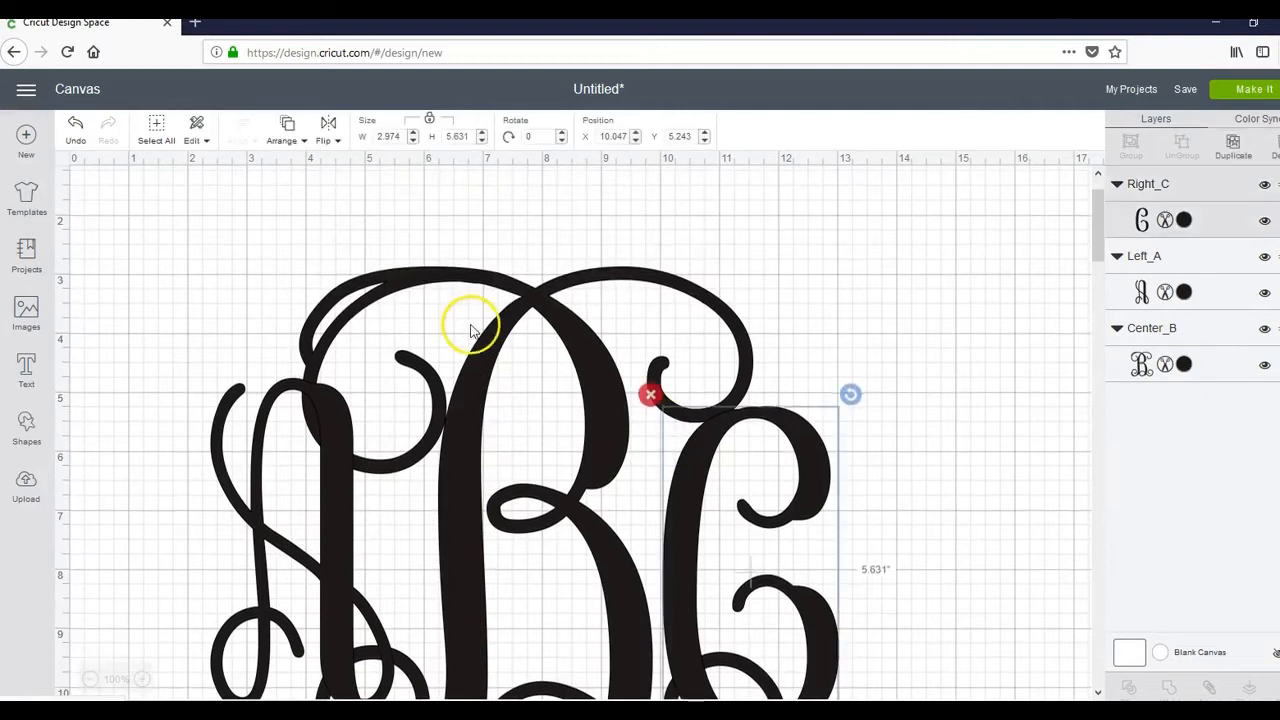
scroll(471, 330, down, 3)
click(510, 363)
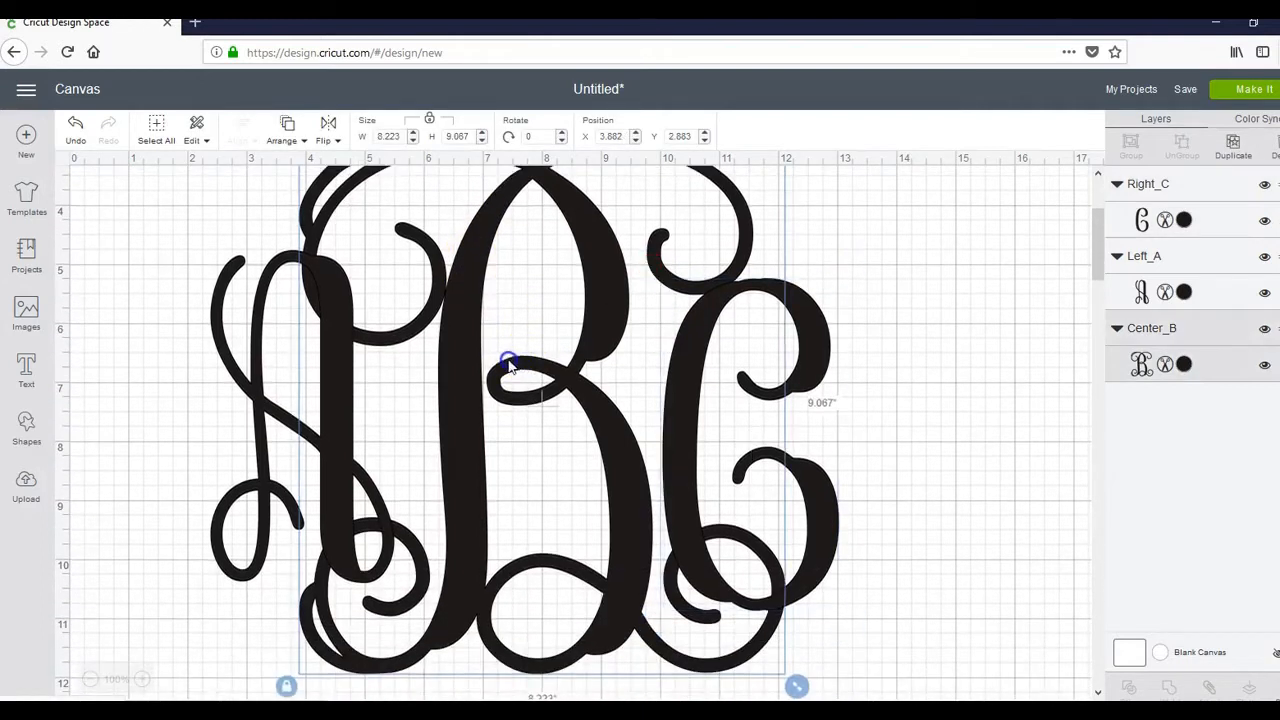
mouse_move(508, 366)
mouse_down()
mouse_move(503, 380)
mouse_move(494, 366)
mouse_up()
click(990, 423)
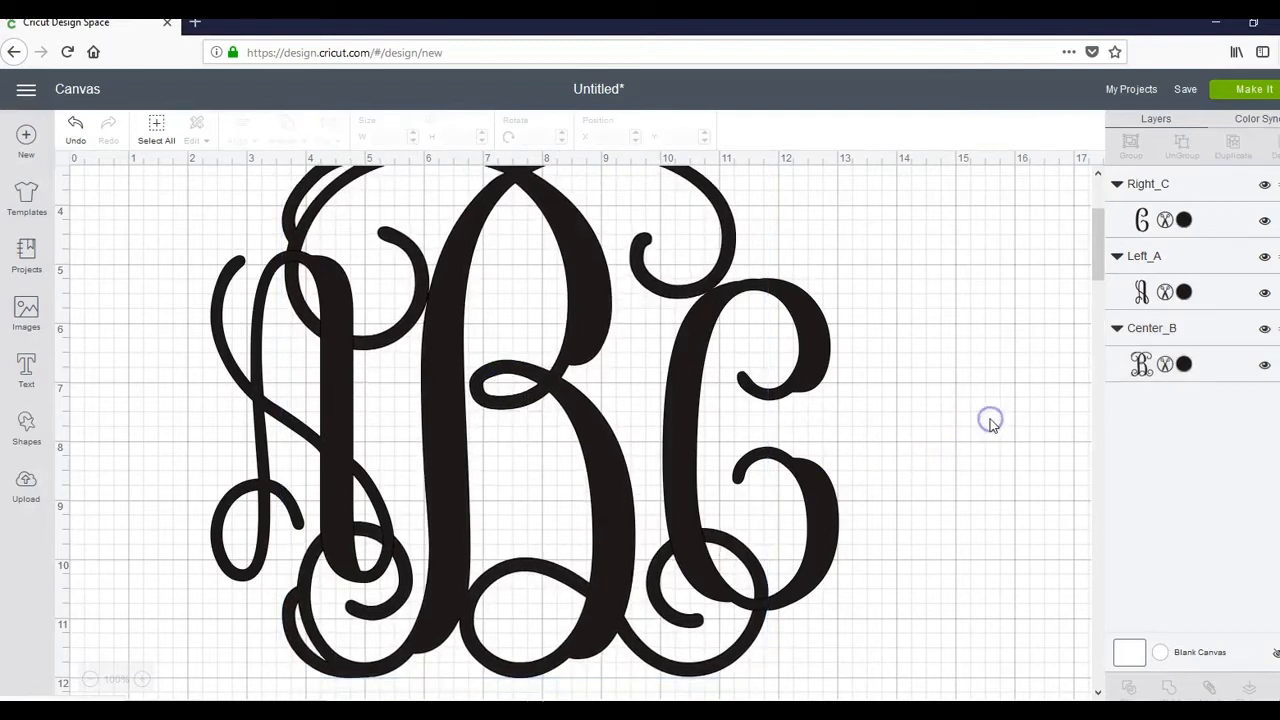
Move the C up and left to overlap the B's curls, at about X 9.56, Y 4.72.
click(706, 371)
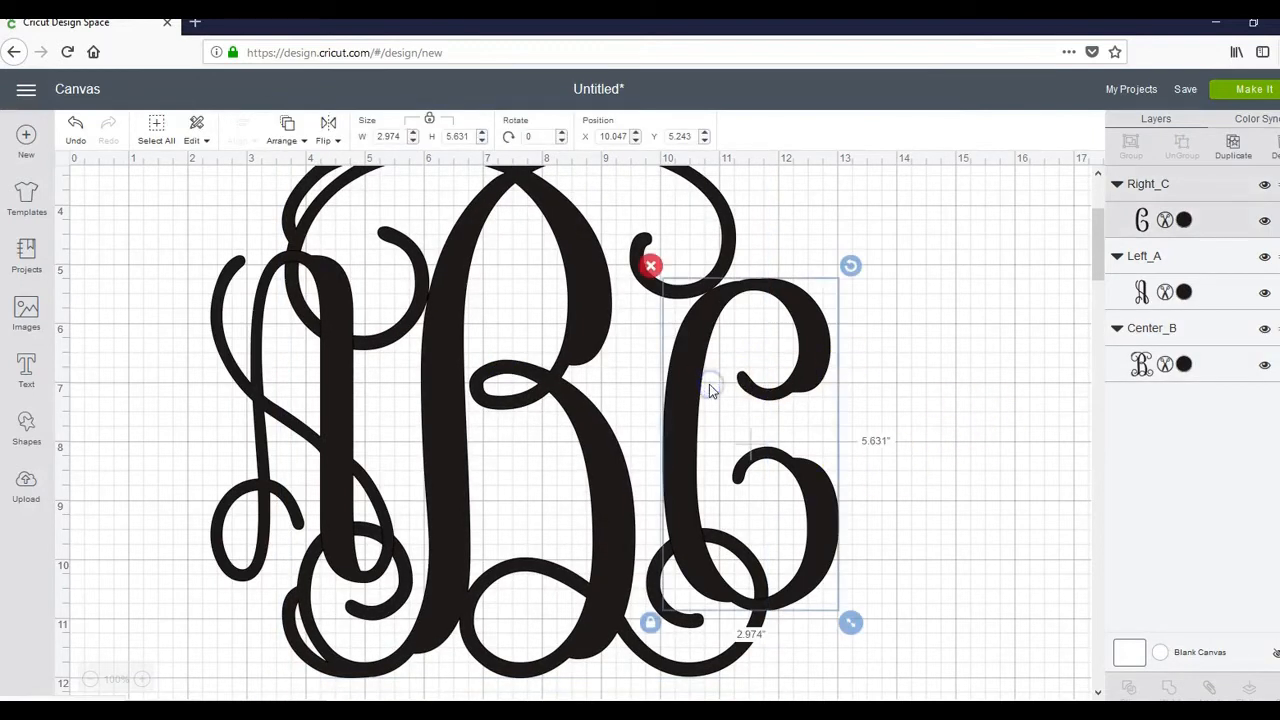
drag(709, 386, 680, 359)
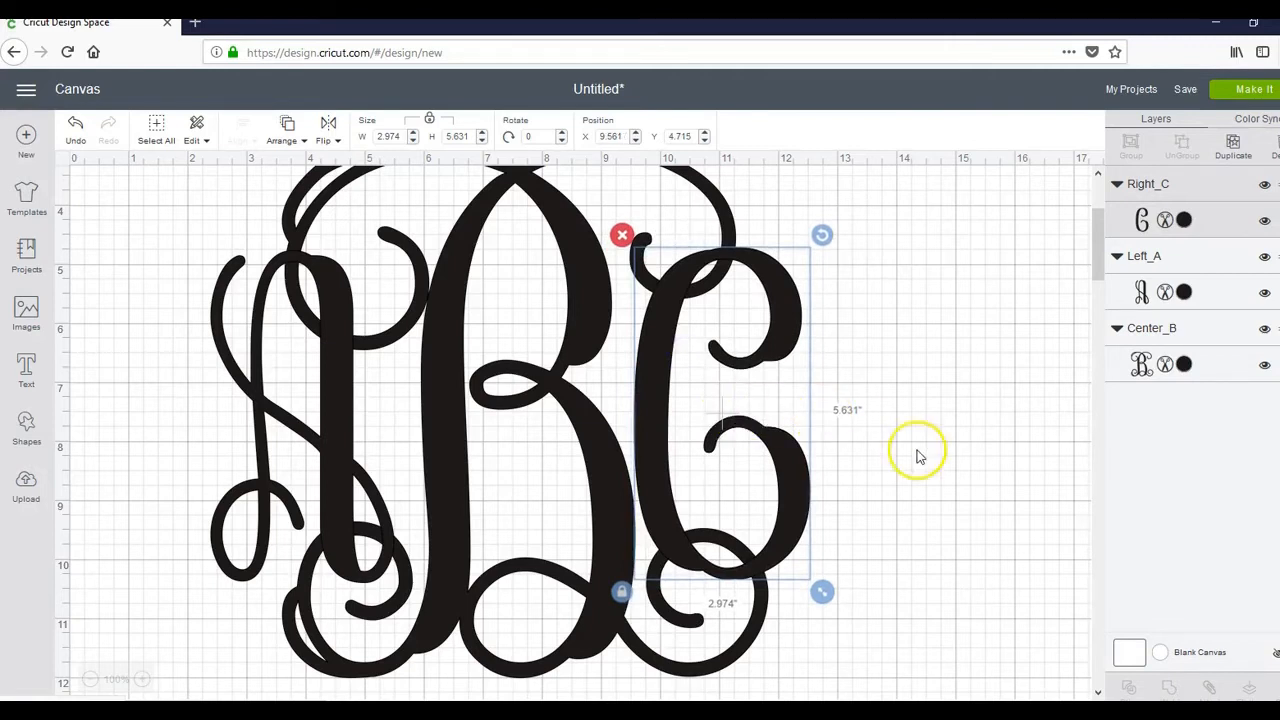
scroll(857, 443, up, 2)
scroll(857, 443, down, 2)
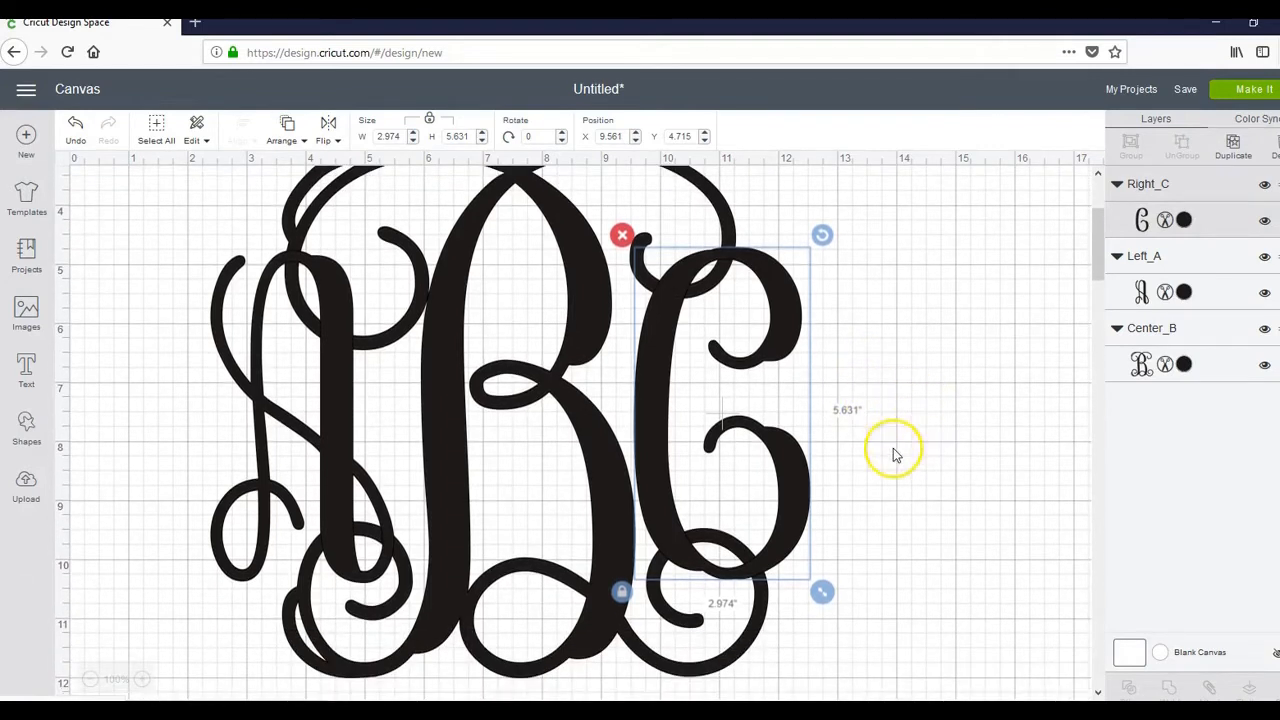
Align the A and C with each other along their top edges, leaving the center B out.
click(240, 432)
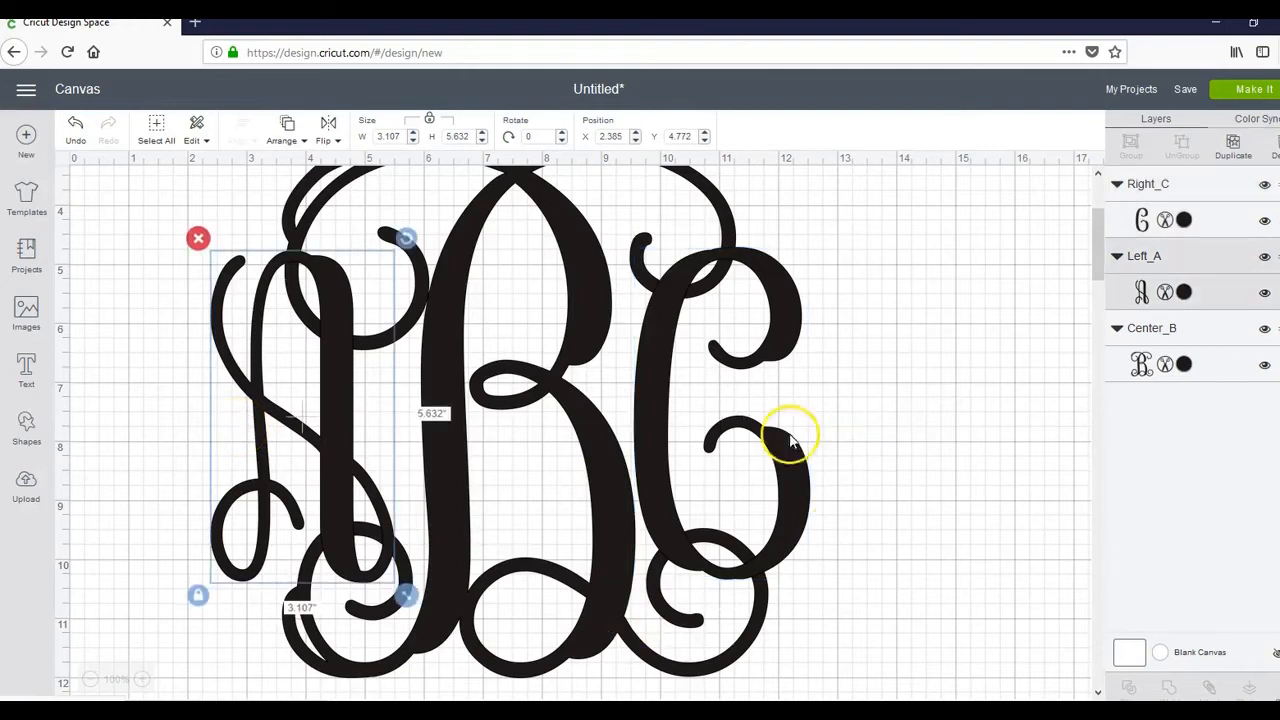
shift+click(643, 446)
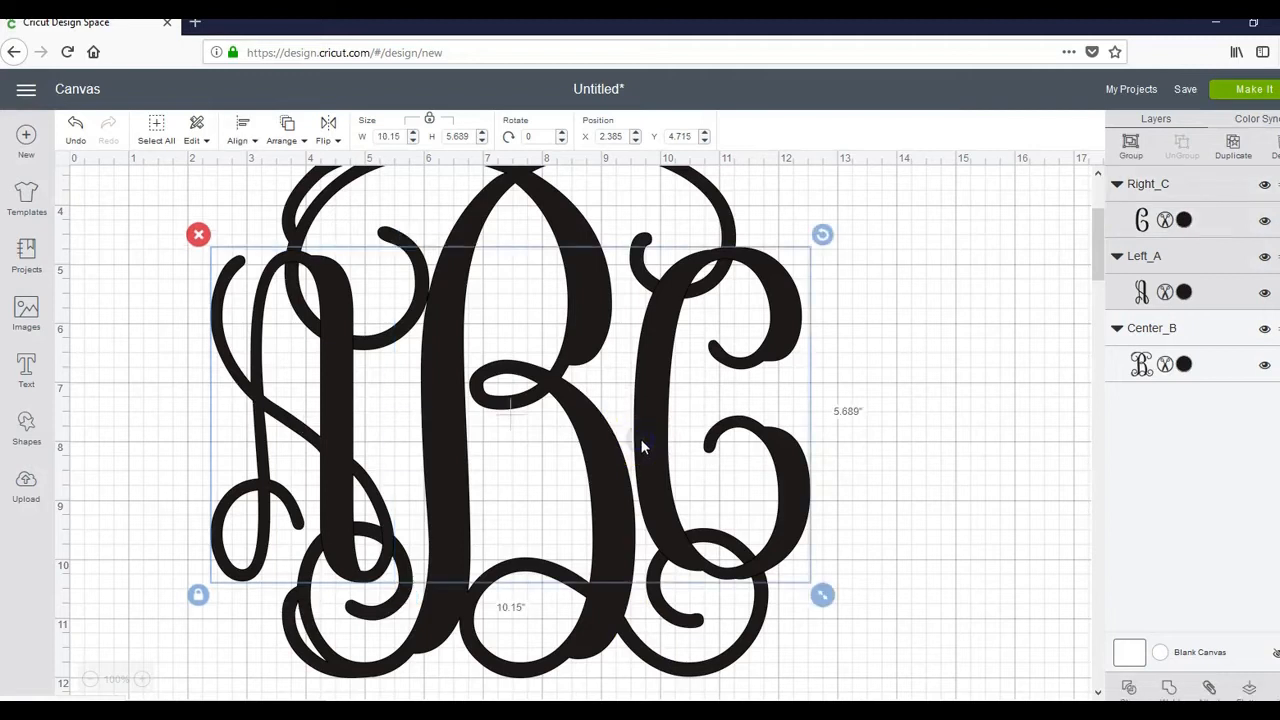
click(240, 142)
click(252, 250)
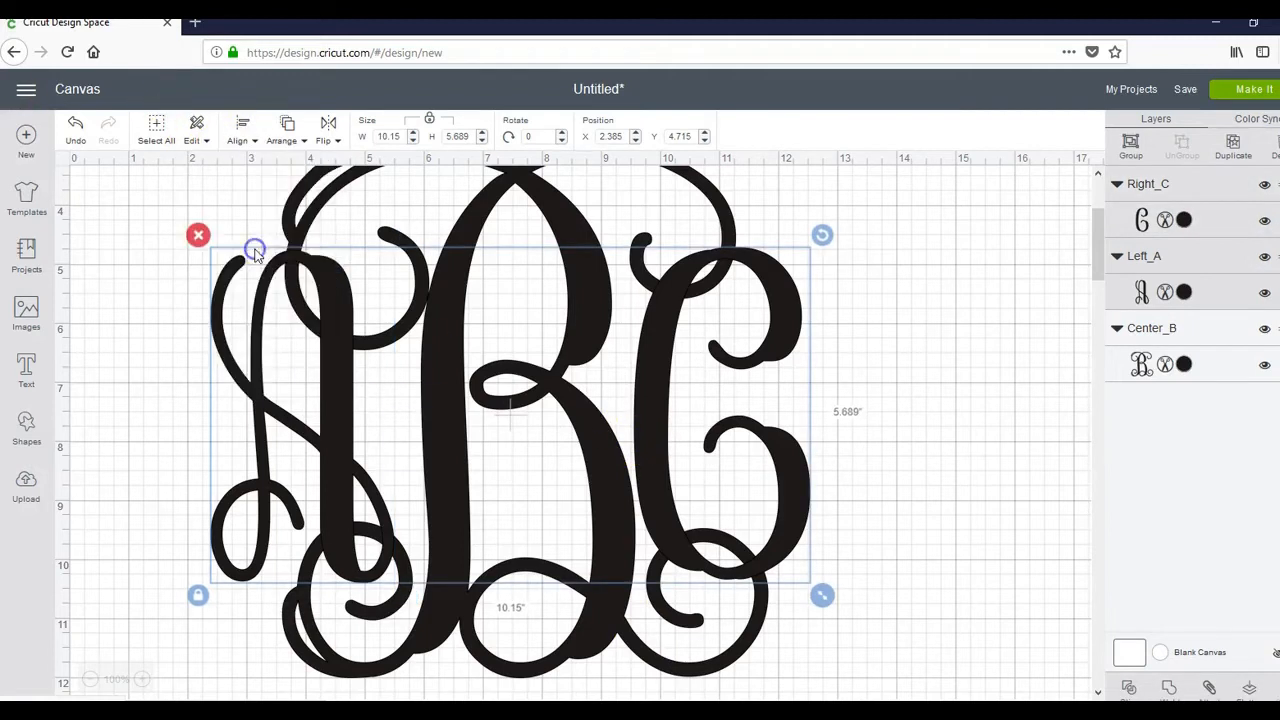
click(985, 420)
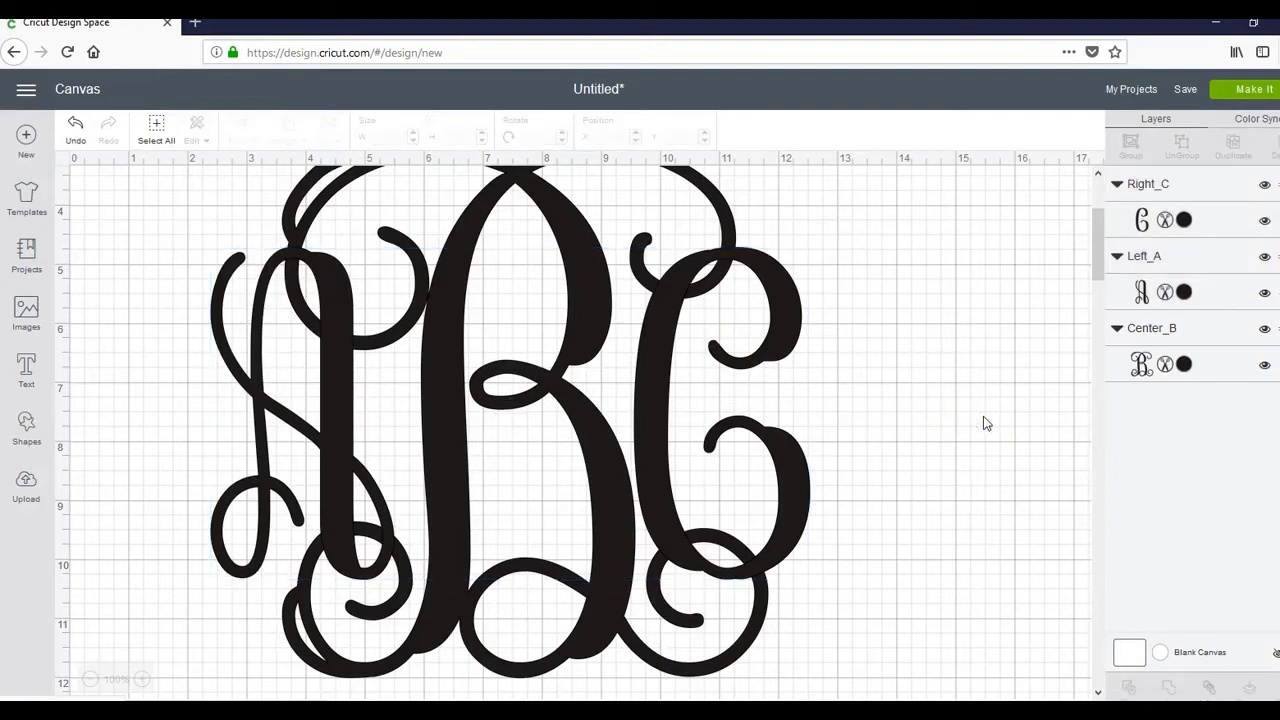
Look at the vine monogram listings on Etsy, and examine how the ABC letters overlap on the canvas.
mouse_move(628, 712)
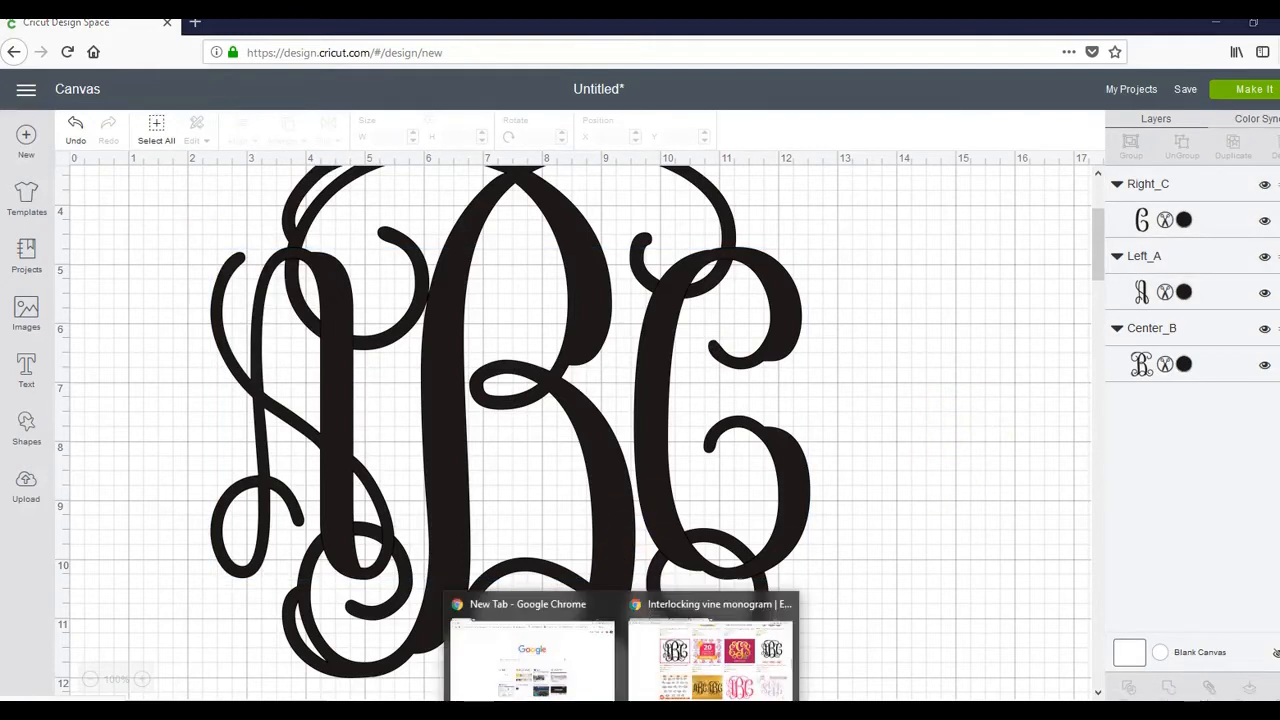
click(710, 690)
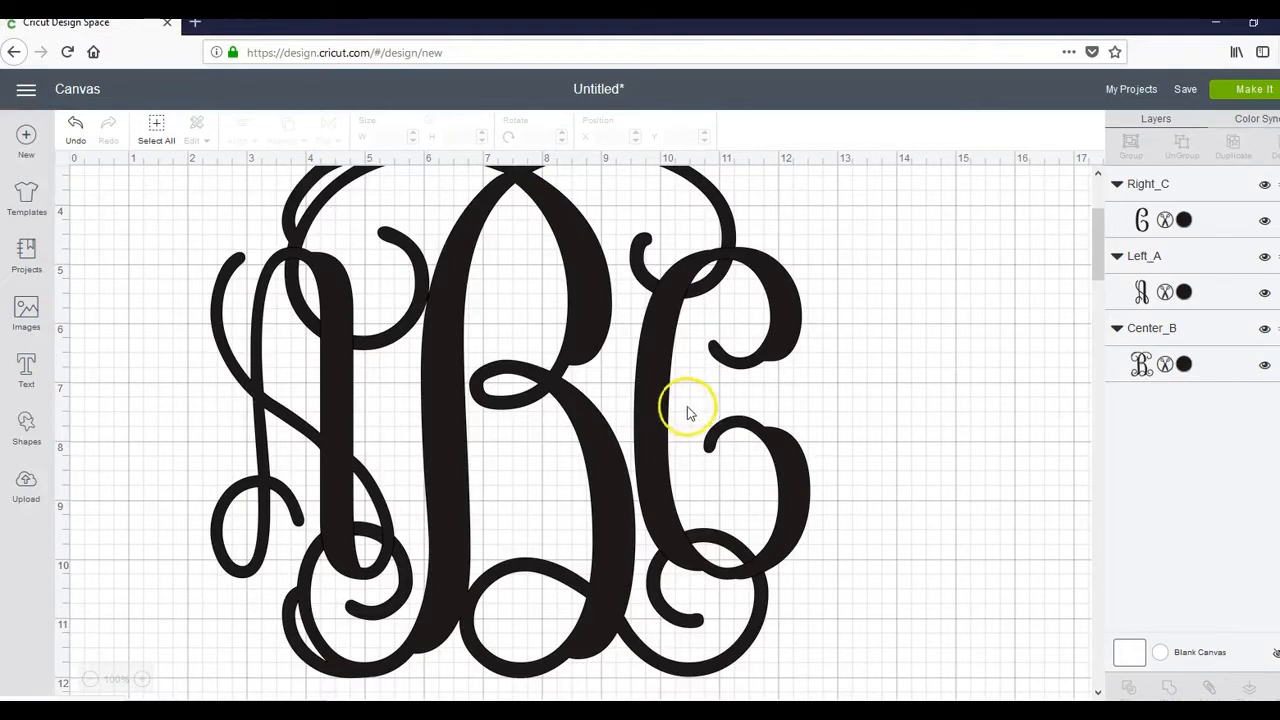
scroll(791, 451, up, 1)
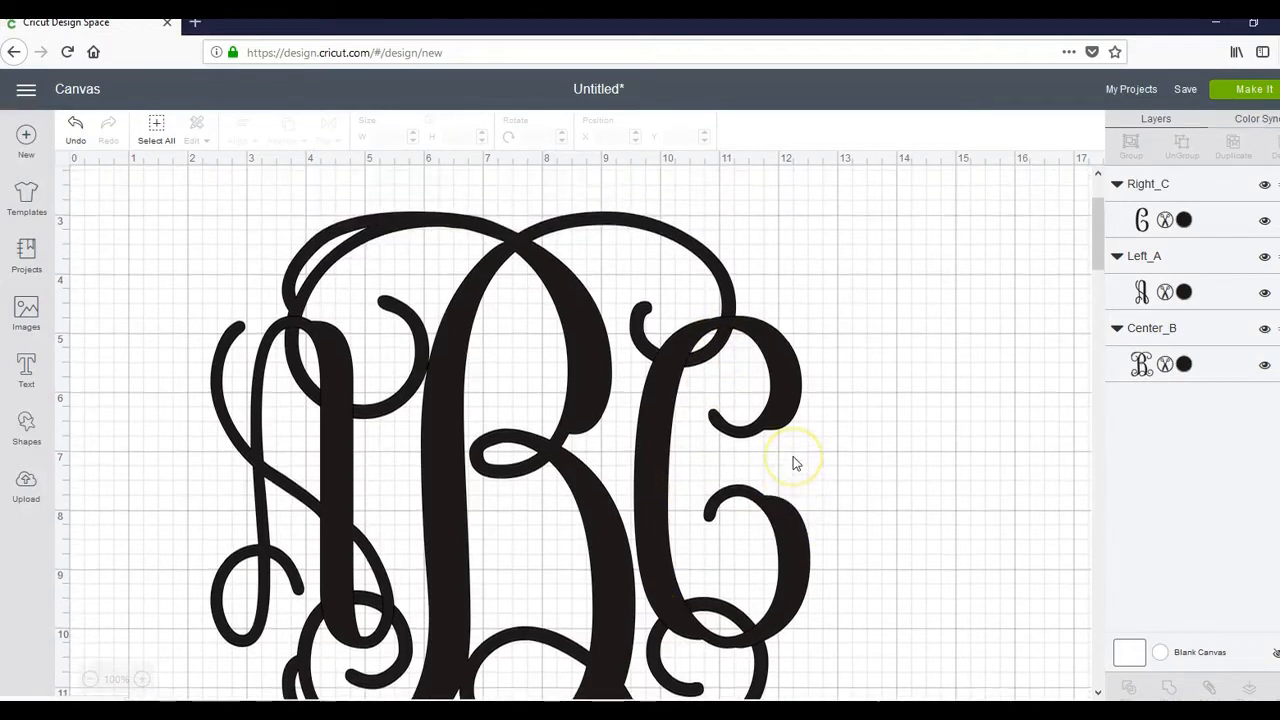
scroll(795, 463, down, 1)
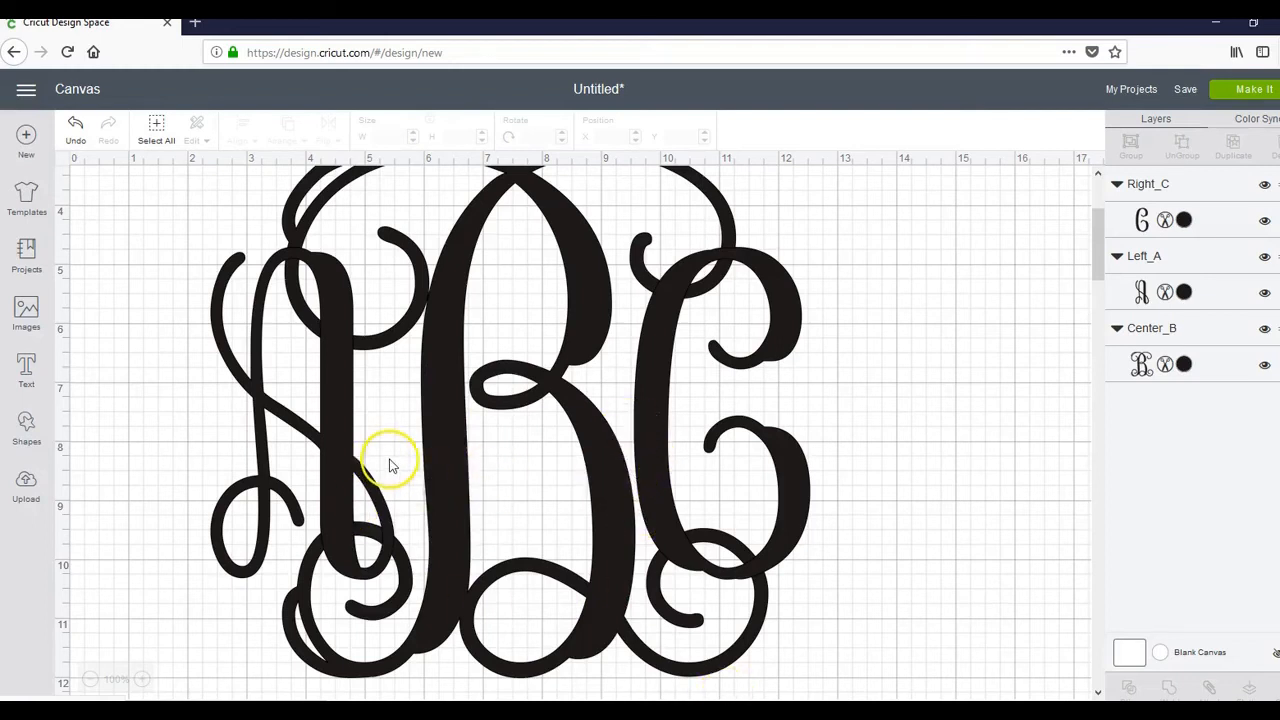
scroll(385, 460, up, 2)
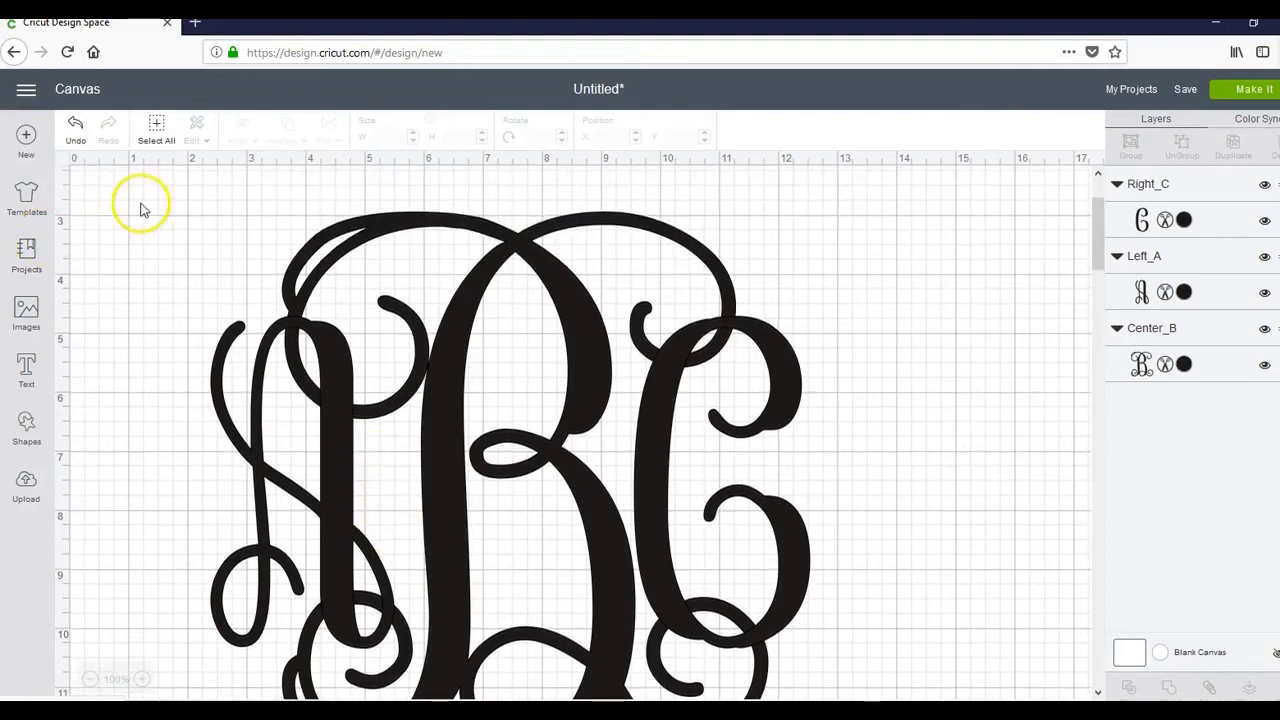
Group the A, B and C letters, and move the group up and left to about X 1.33, Y 2.65.
drag(147, 221, 1020, 613)
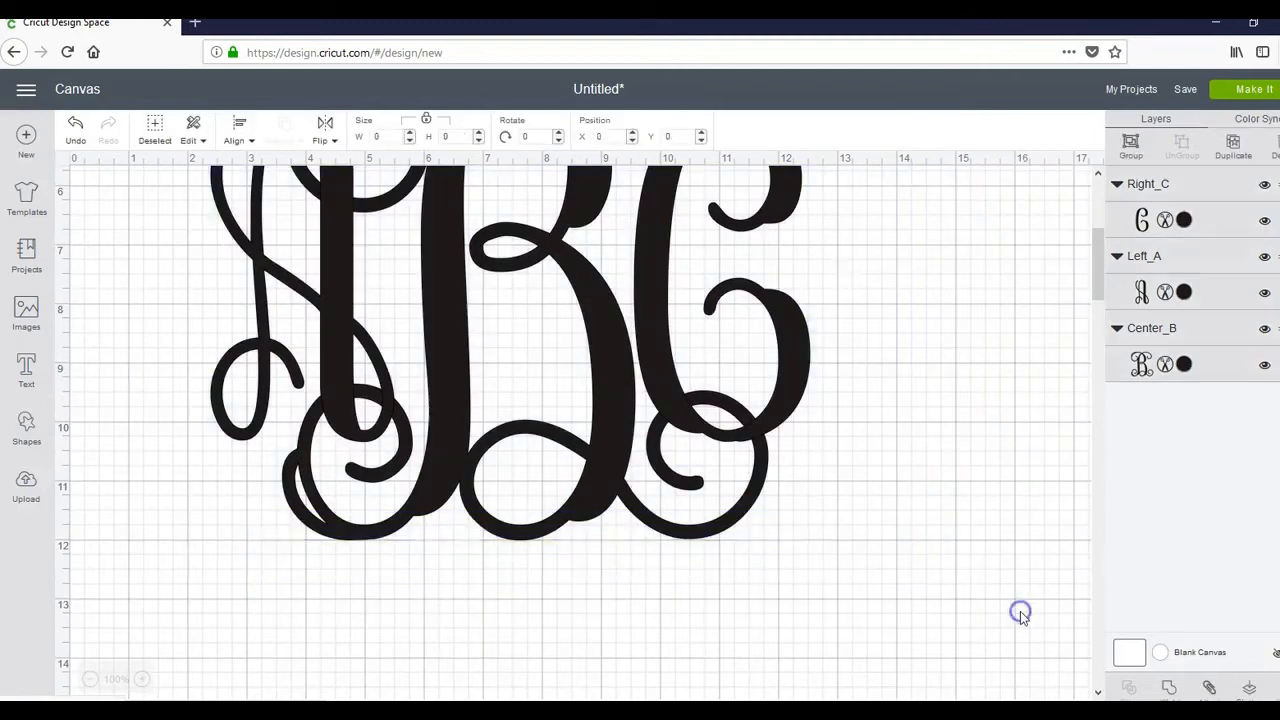
click(1133, 148)
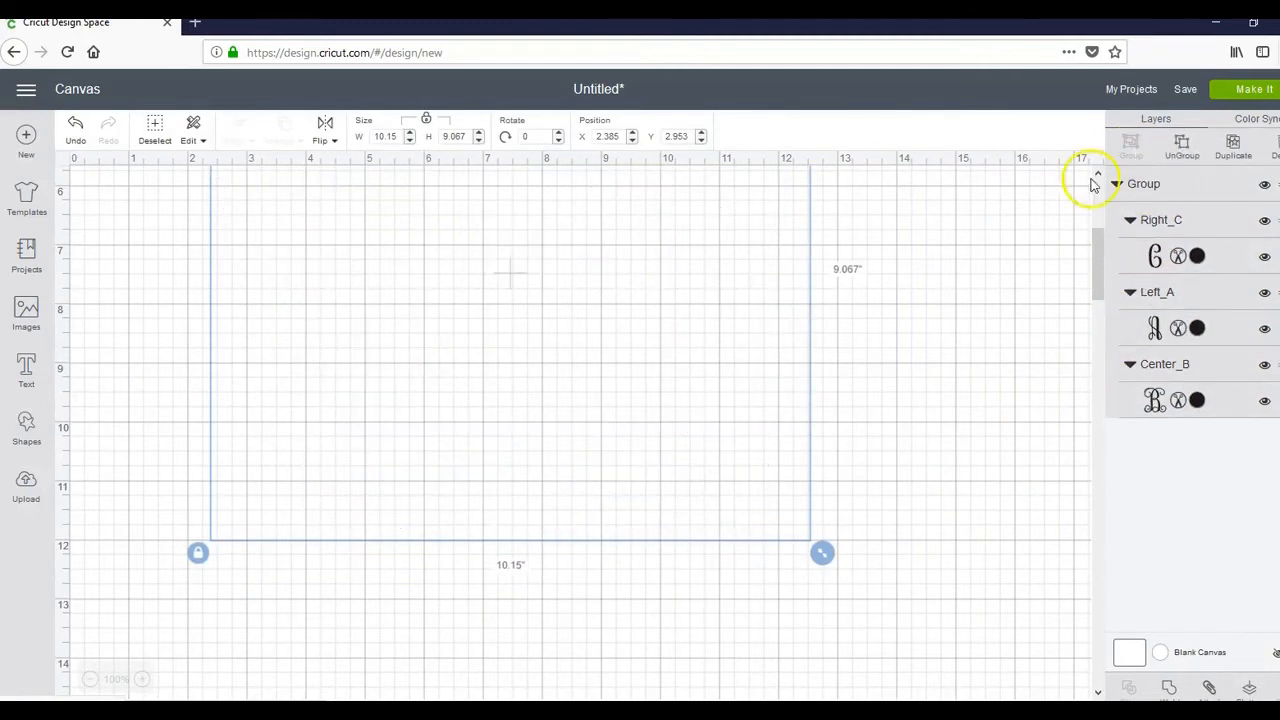
scroll(716, 374, up, 3)
scroll(706, 379, down, 1)
drag(449, 463, 420, 443)
scroll(480, 450, down, 3)
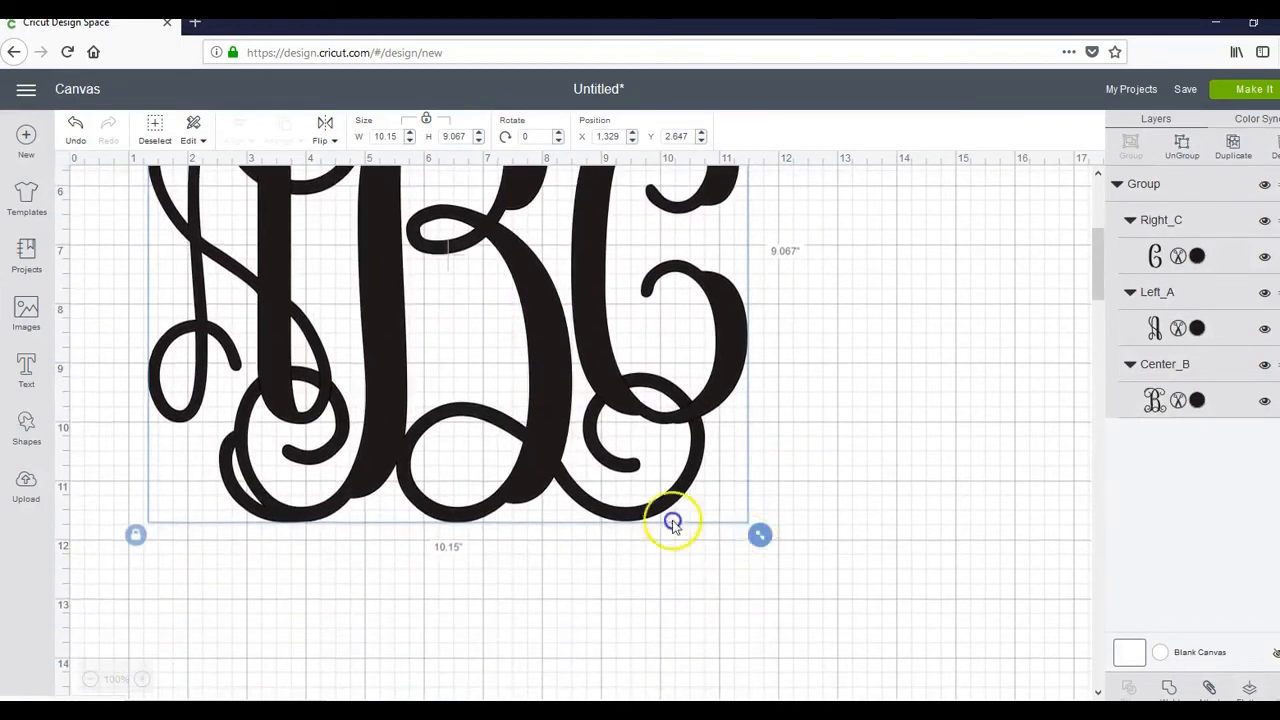
Shrink the grouped letters to about 6.9 by 6.16 inches, and weld them into a single shape.
drag(672, 524, 557, 500)
scroll(557, 500, up, 4)
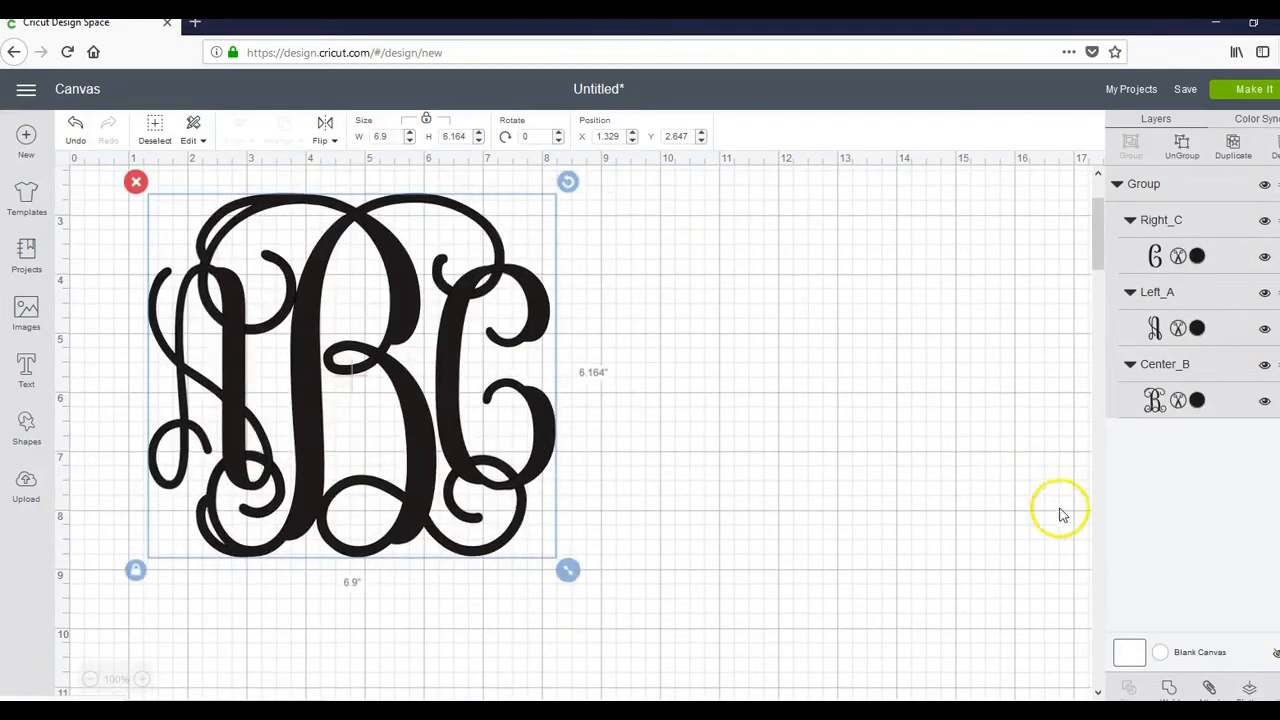
click(1169, 689)
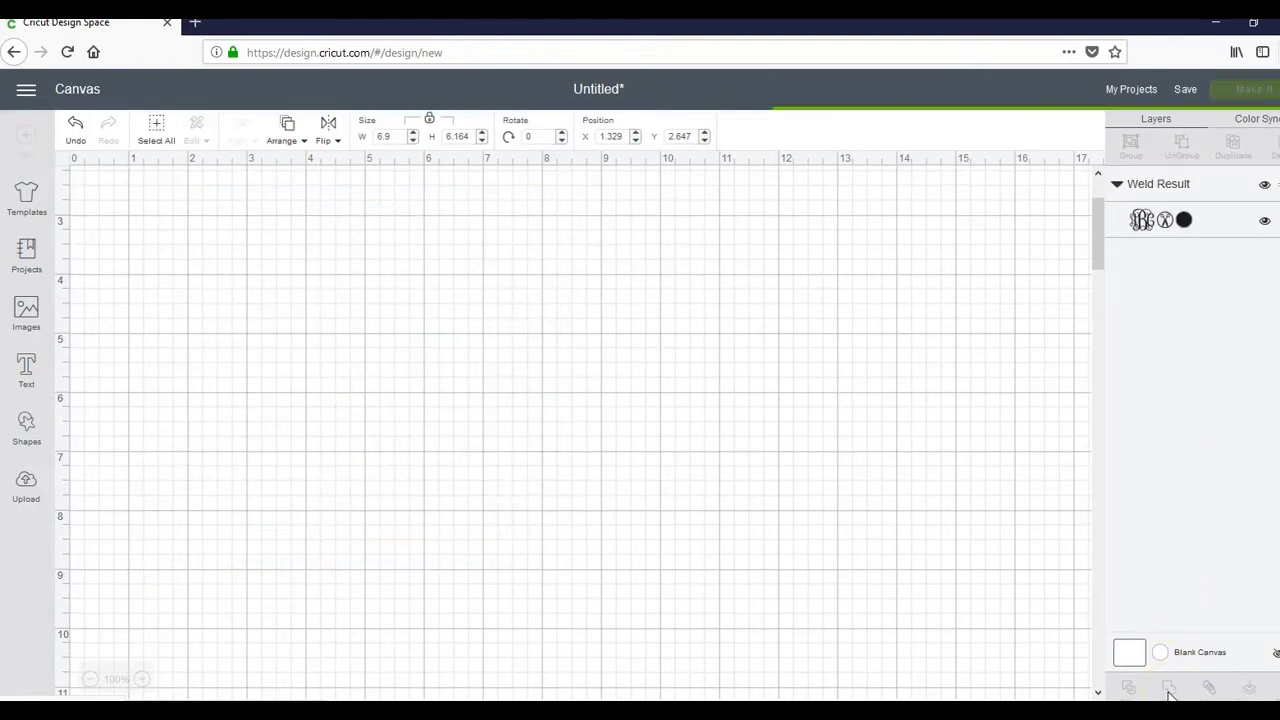
click(408, 403)
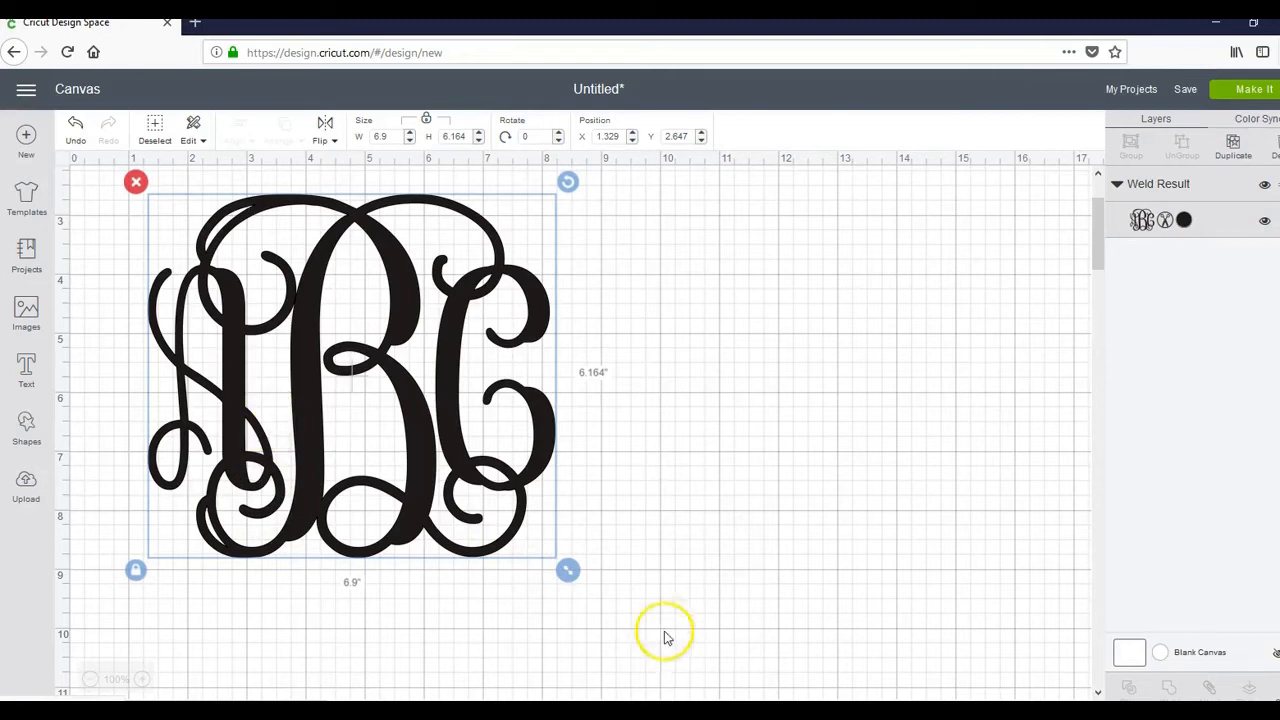
Enlarge the welded monogram to about 10.7 by 9.56 inches, and examine where its letters join.
drag(602, 585, 789, 655)
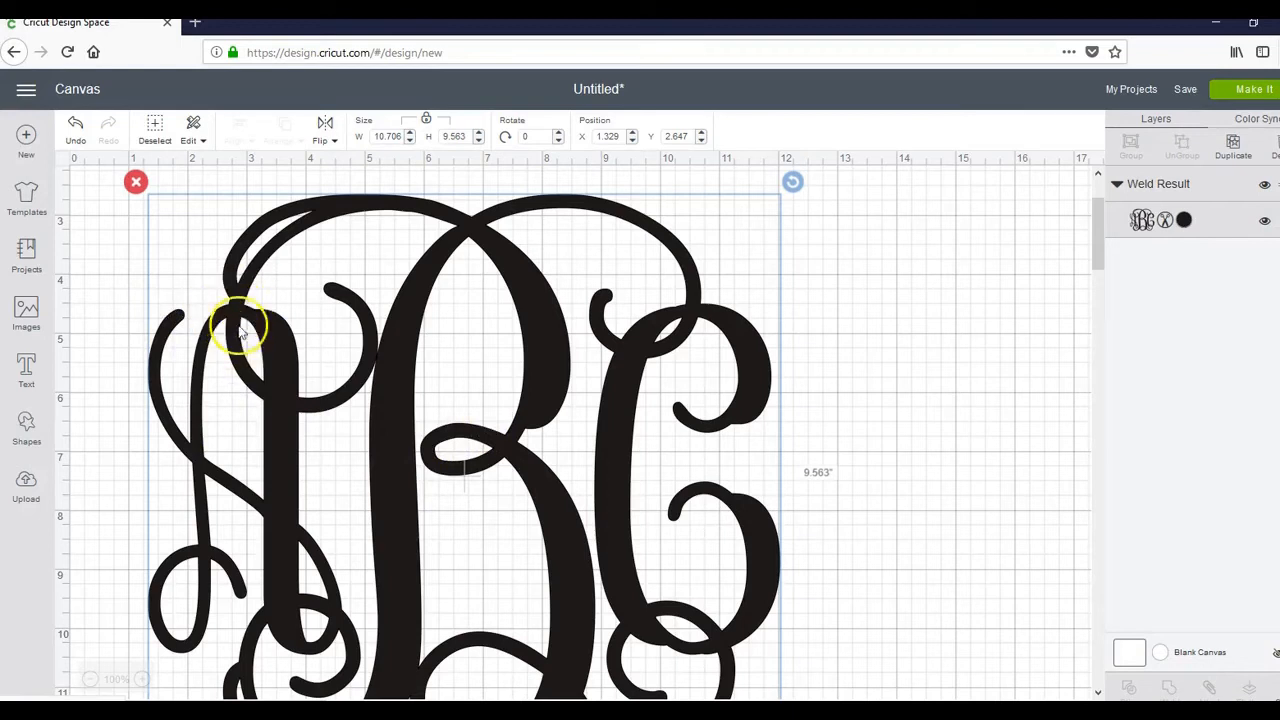
scroll(286, 414, down, 3)
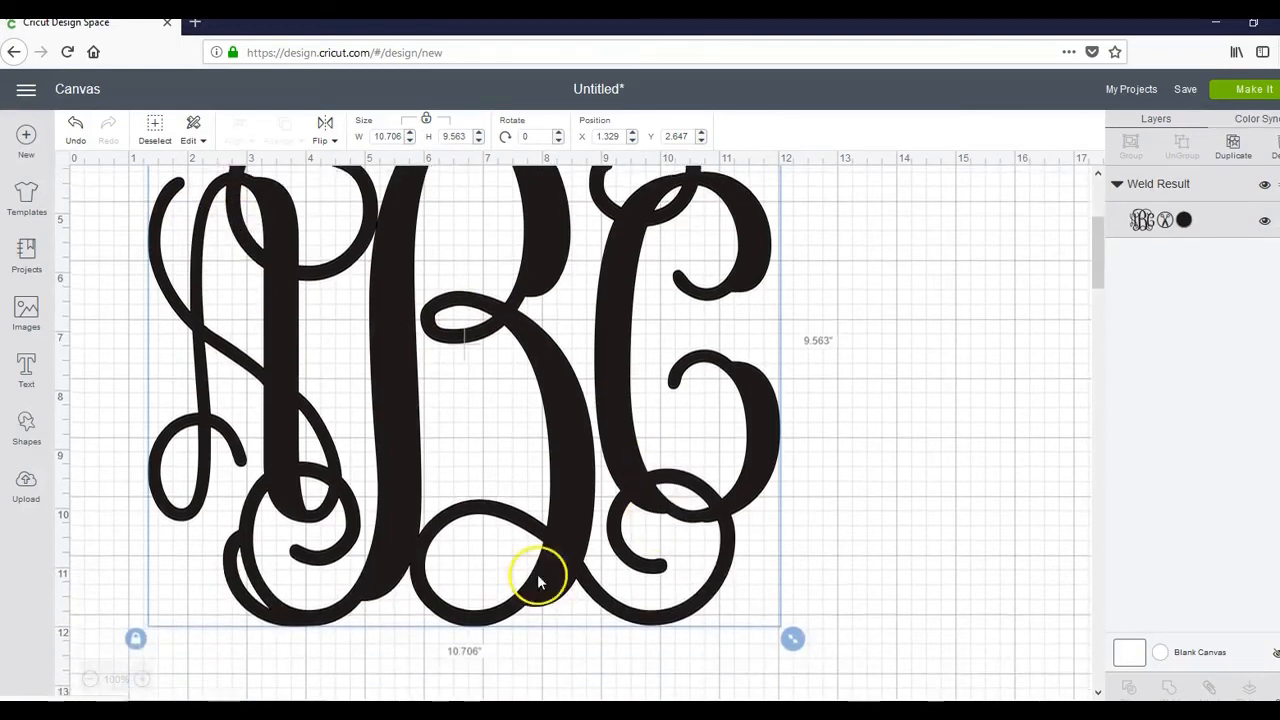
scroll(216, 236, up, 2)
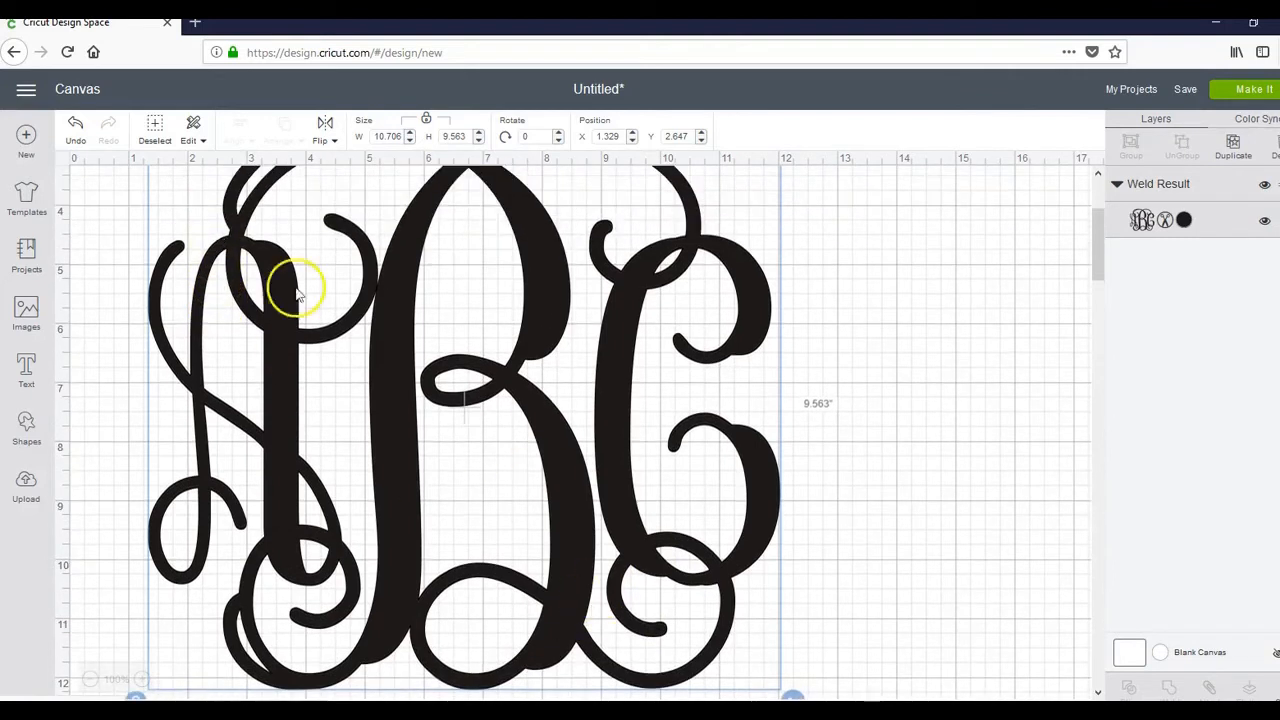
scroll(380, 471, down, 2)
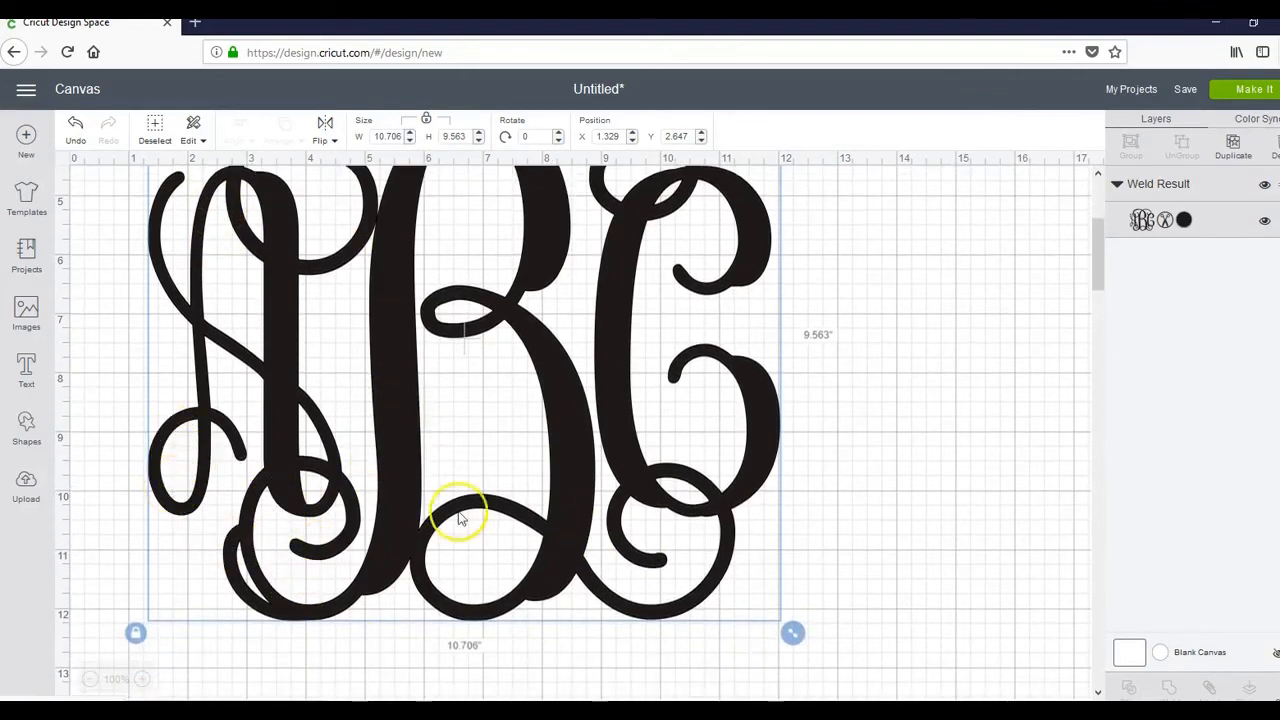
scroll(836, 640, up, 2)
scroll(836, 640, down, 2)
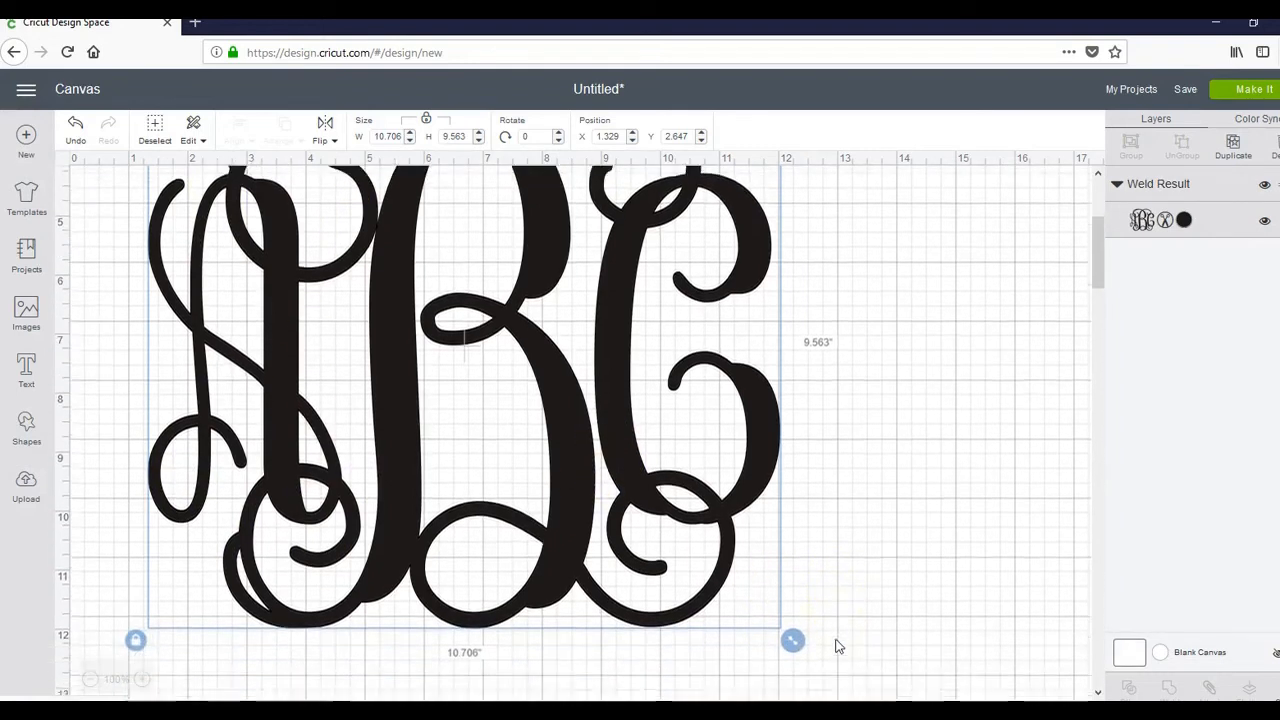
Shrink the welded monogram to about 3.41 by 3.05 inches, placed at about X 1.66, Y 1.04, and deselect it.
drag(790, 634, 548, 541)
scroll(545, 560, up, 4)
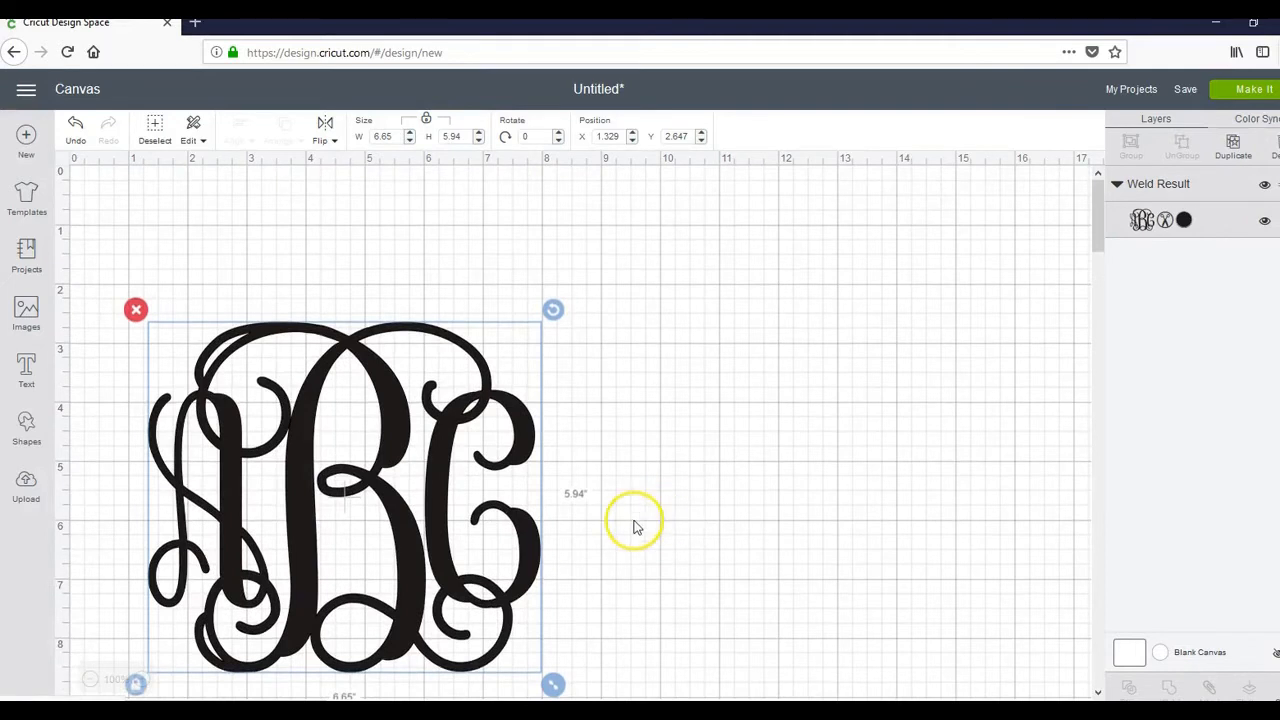
scroll(634, 525, down, 2)
scroll(634, 526, up, 2)
drag(300, 557, 319, 460)
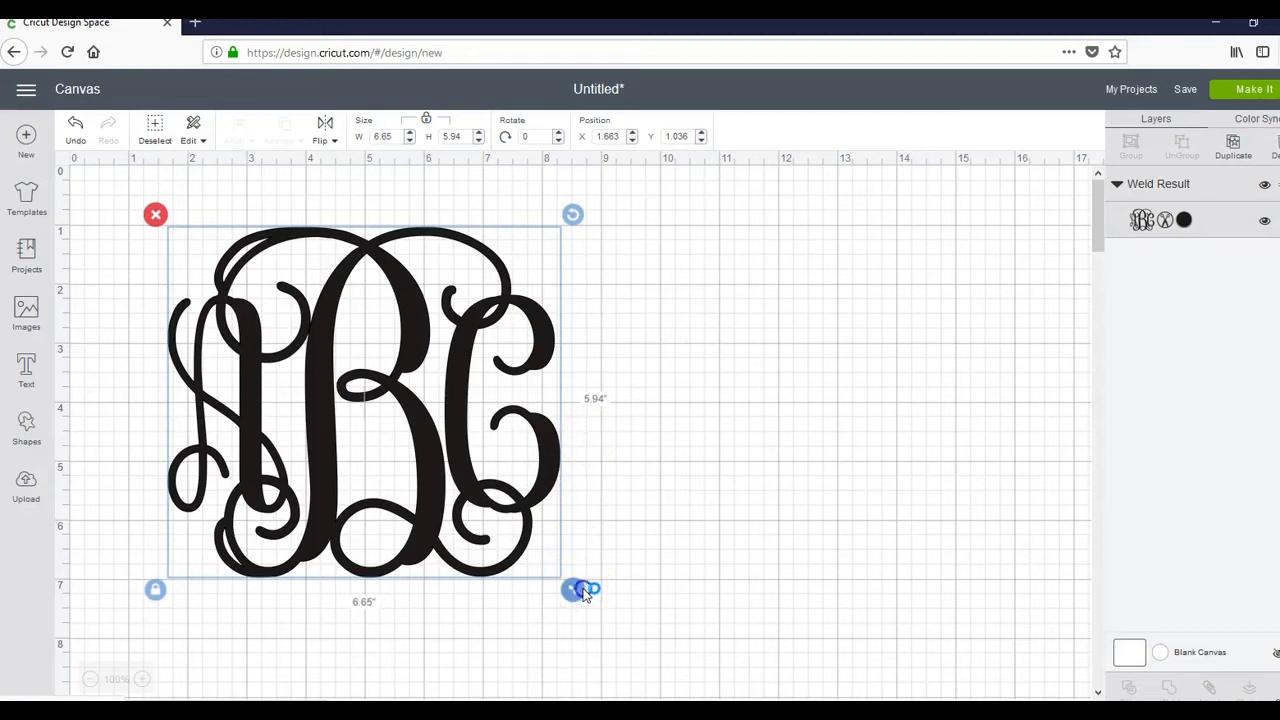
drag(584, 591, 413, 517)
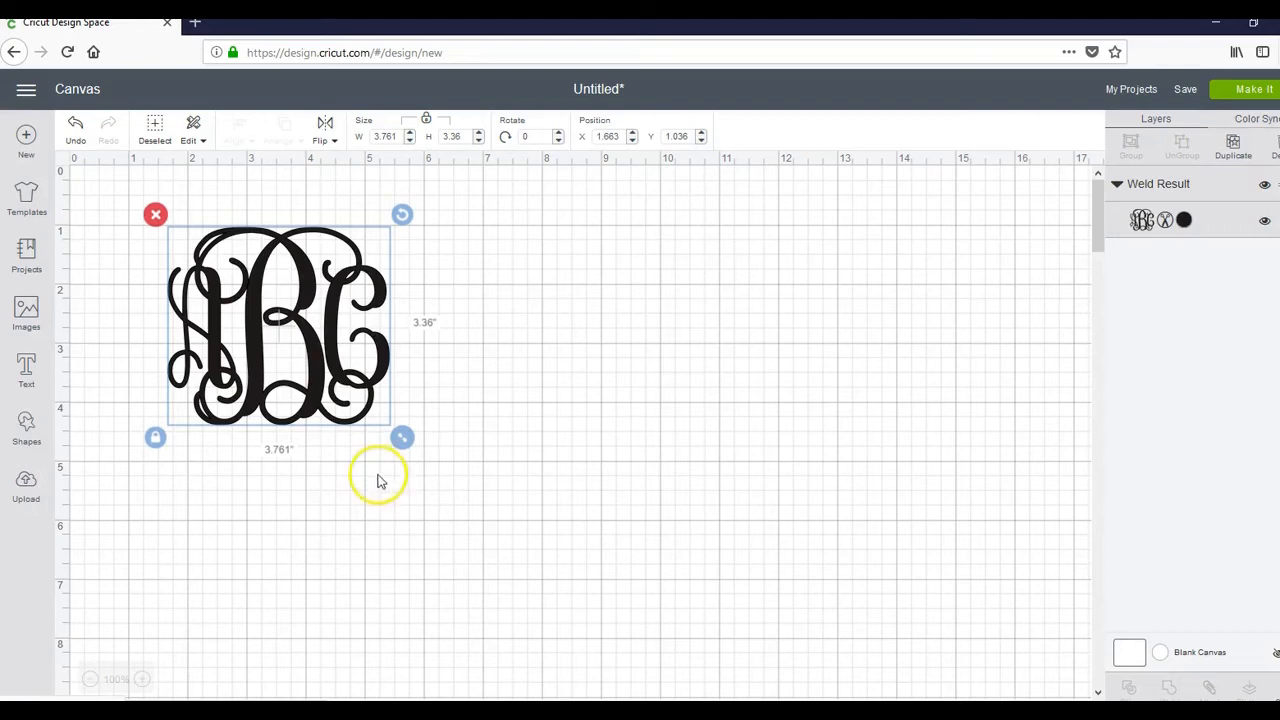
drag(397, 440, 390, 434)
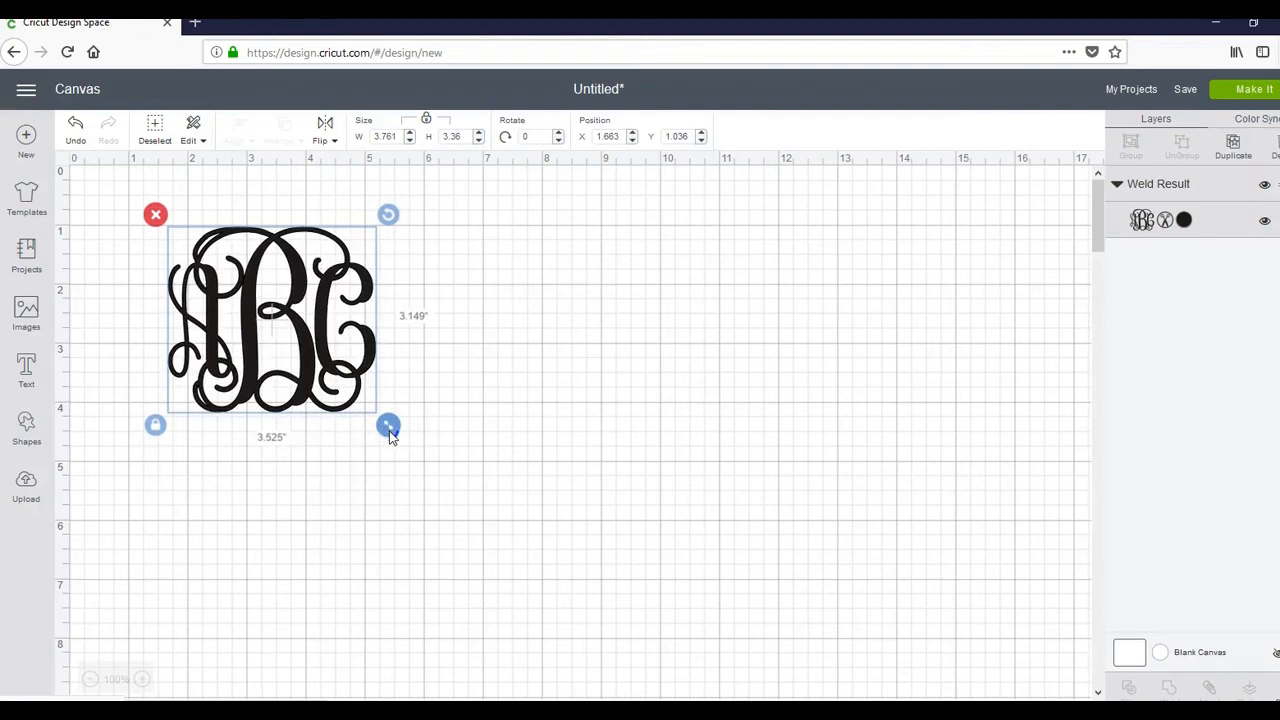
drag(391, 435, 389, 430)
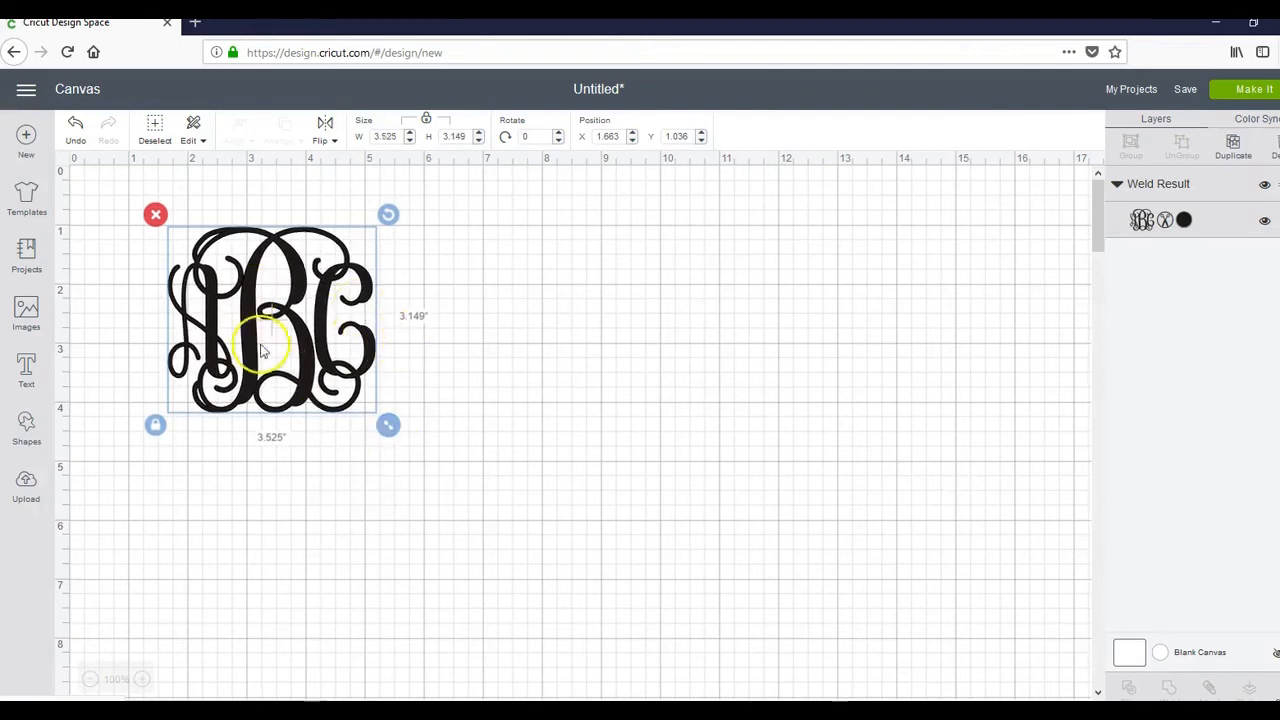
drag(389, 428, 383, 424)
click(437, 429)
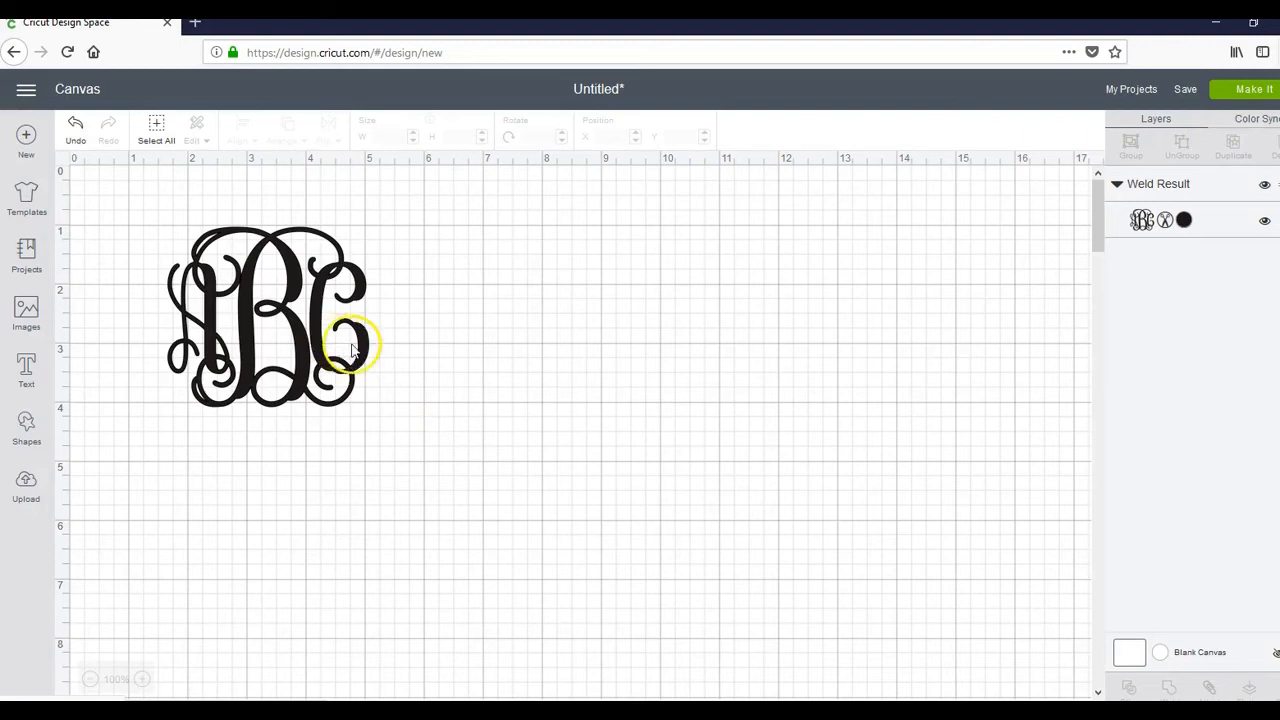
Move the monogram into the canvas's upper-left corner at about X 0.12, Y 0.11, and open the cutting preview.
drag(338, 343, 226, 290)
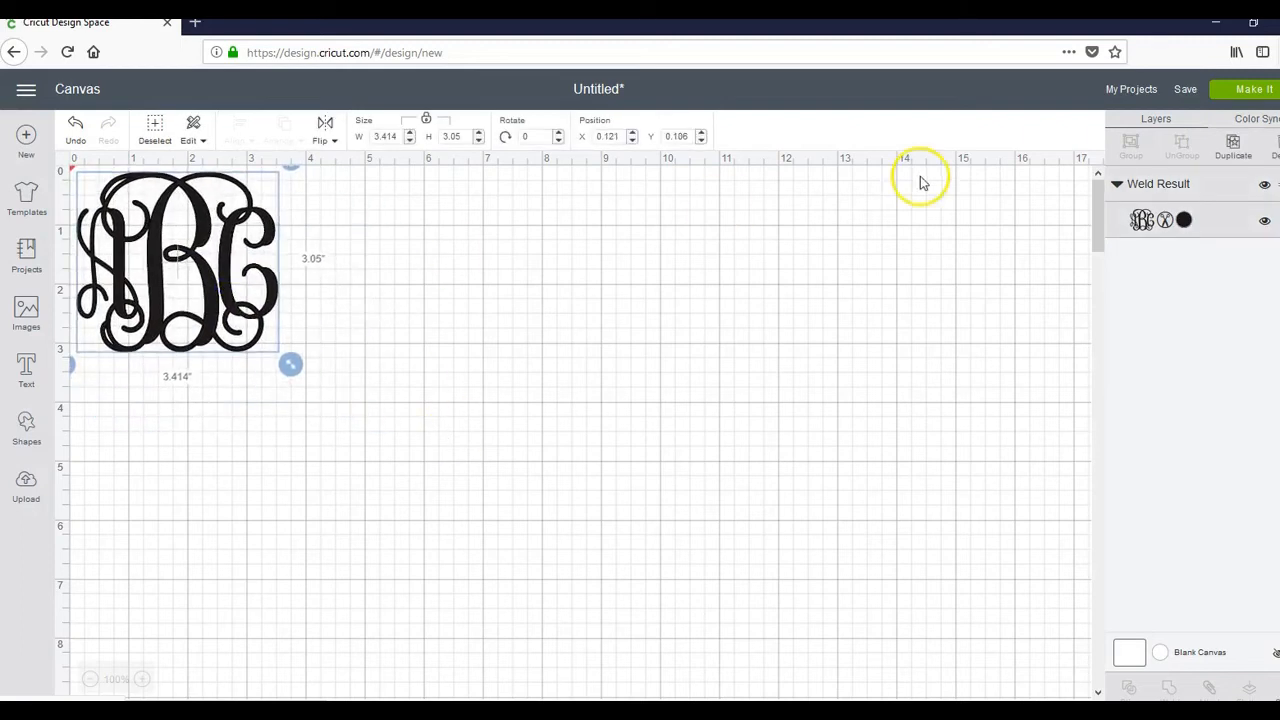
click(1226, 92)
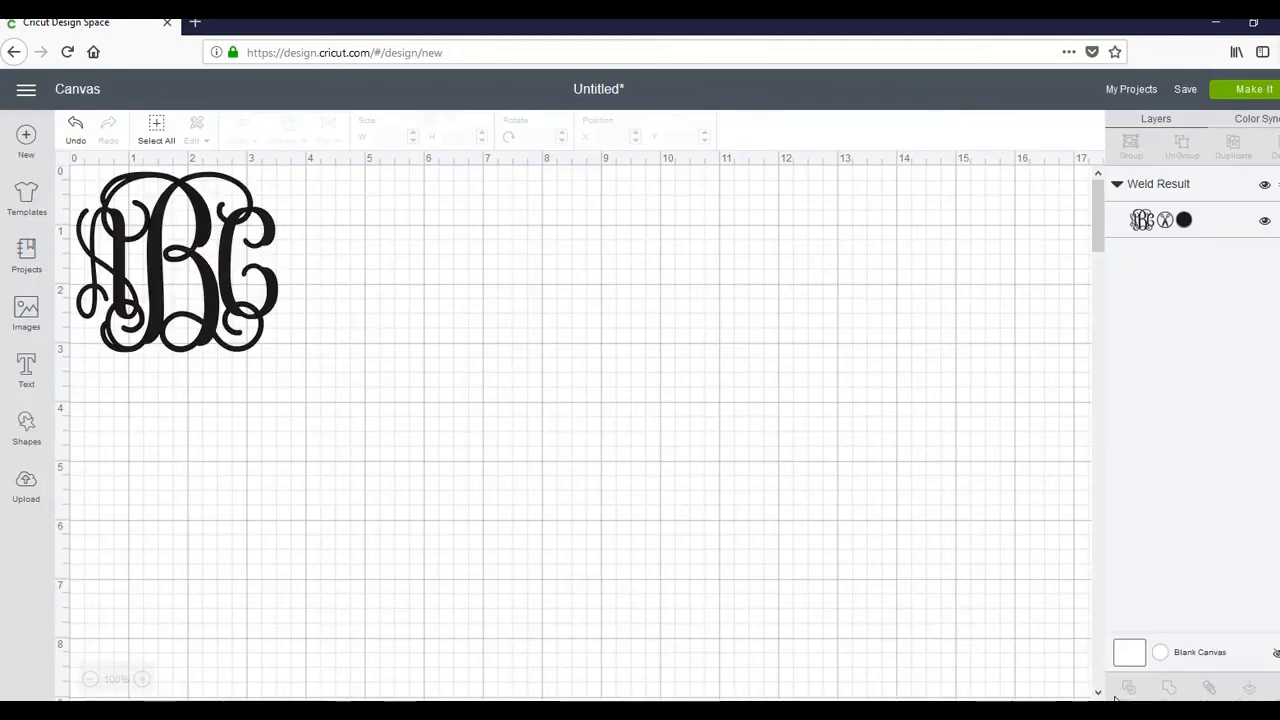
click(319, 297)
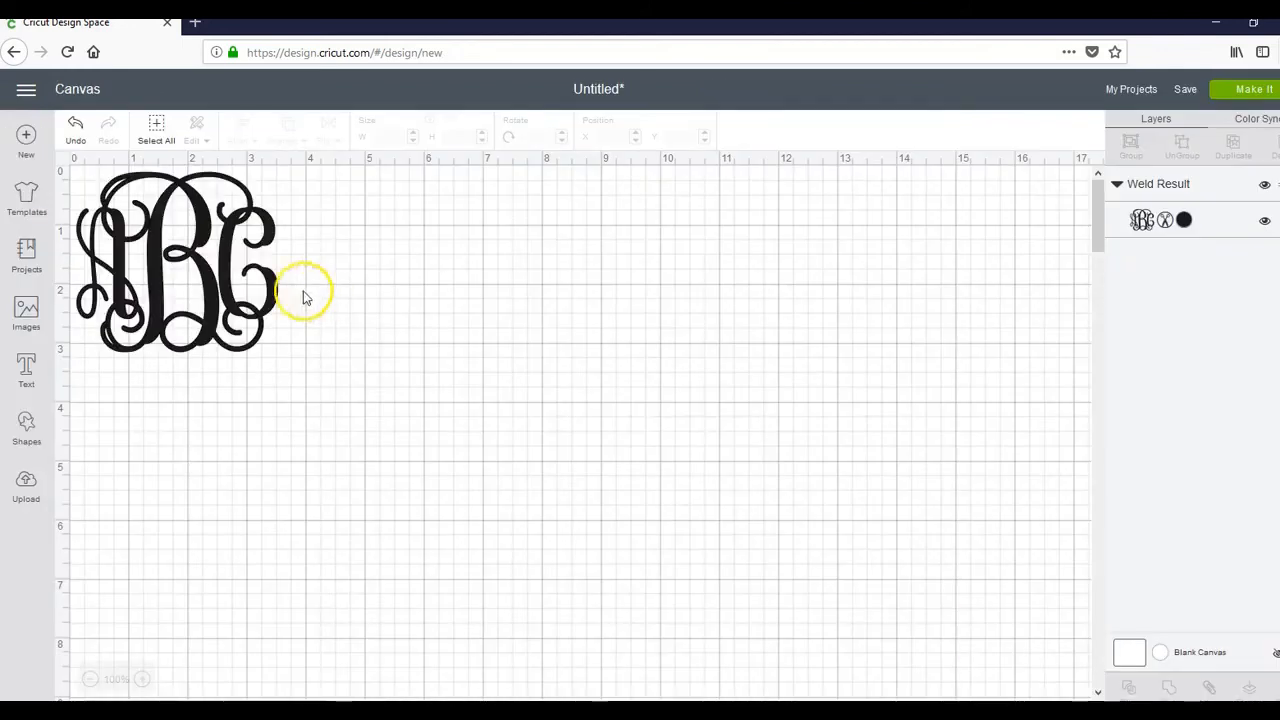
Move the monogram to about X 1.43, Y 0.63, and recolor it Very Berry red.
click(242, 289)
drag(293, 306, 370, 337)
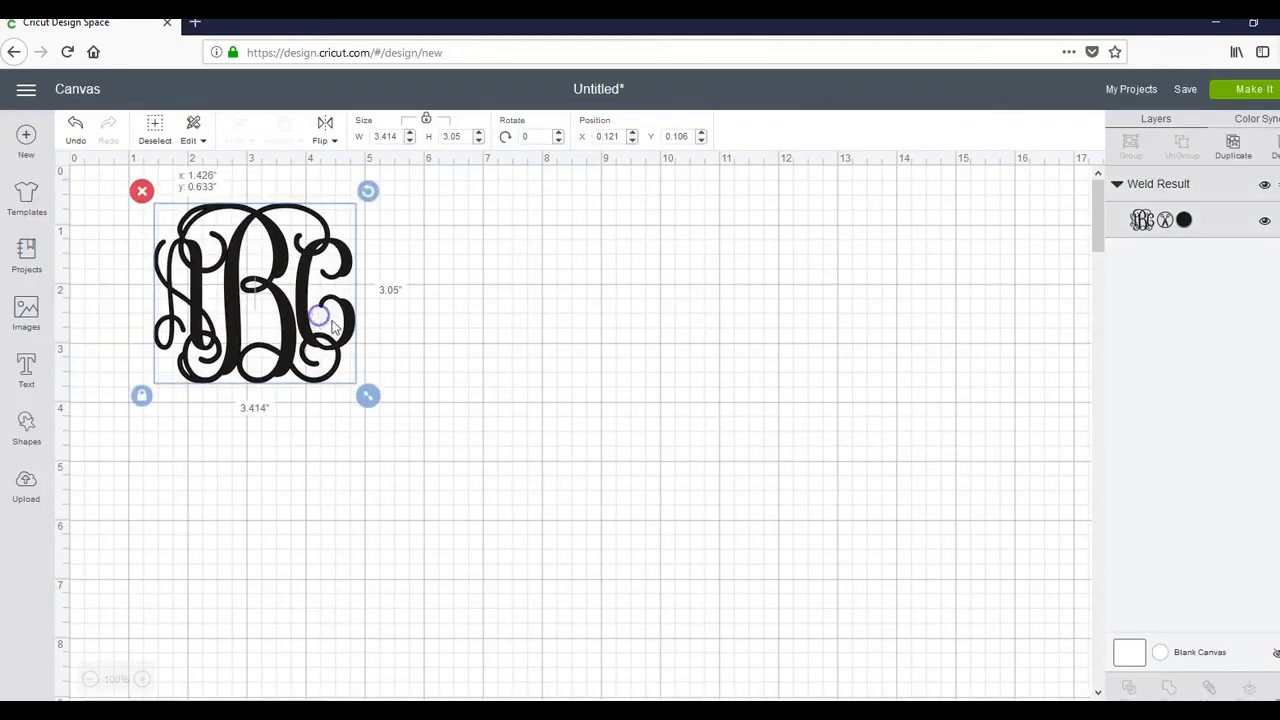
click(1184, 221)
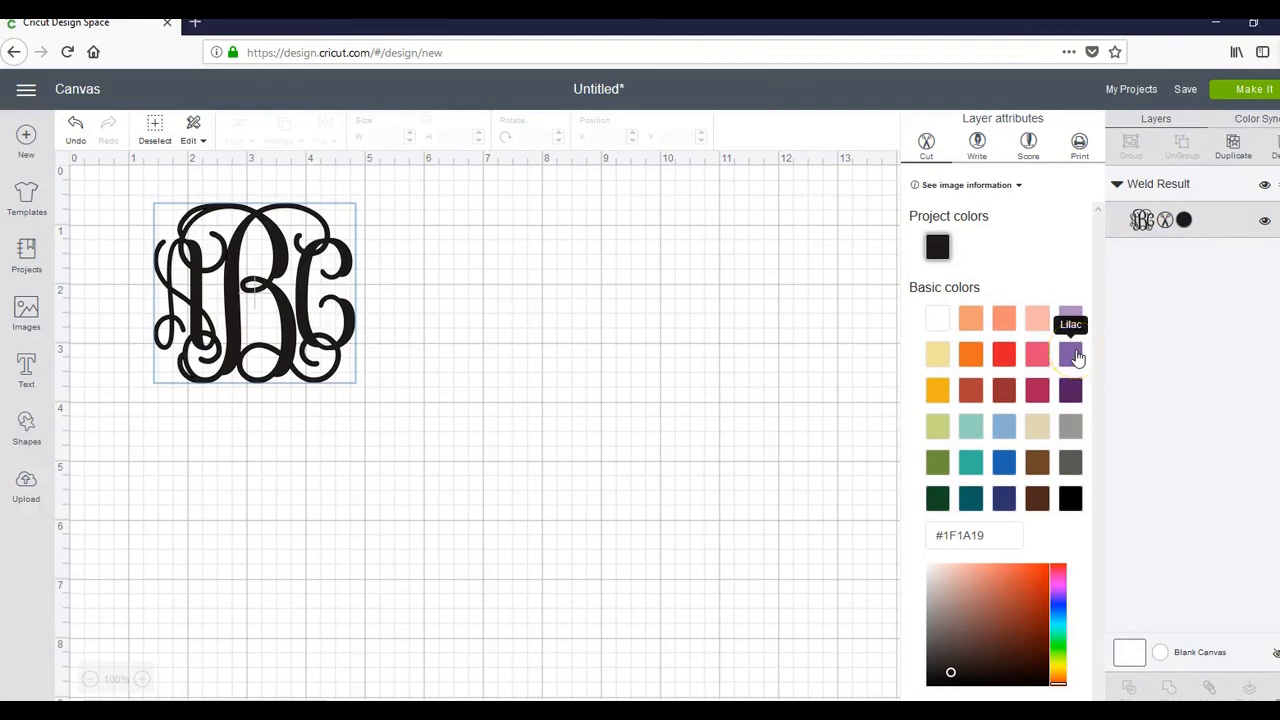
click(1000, 362)
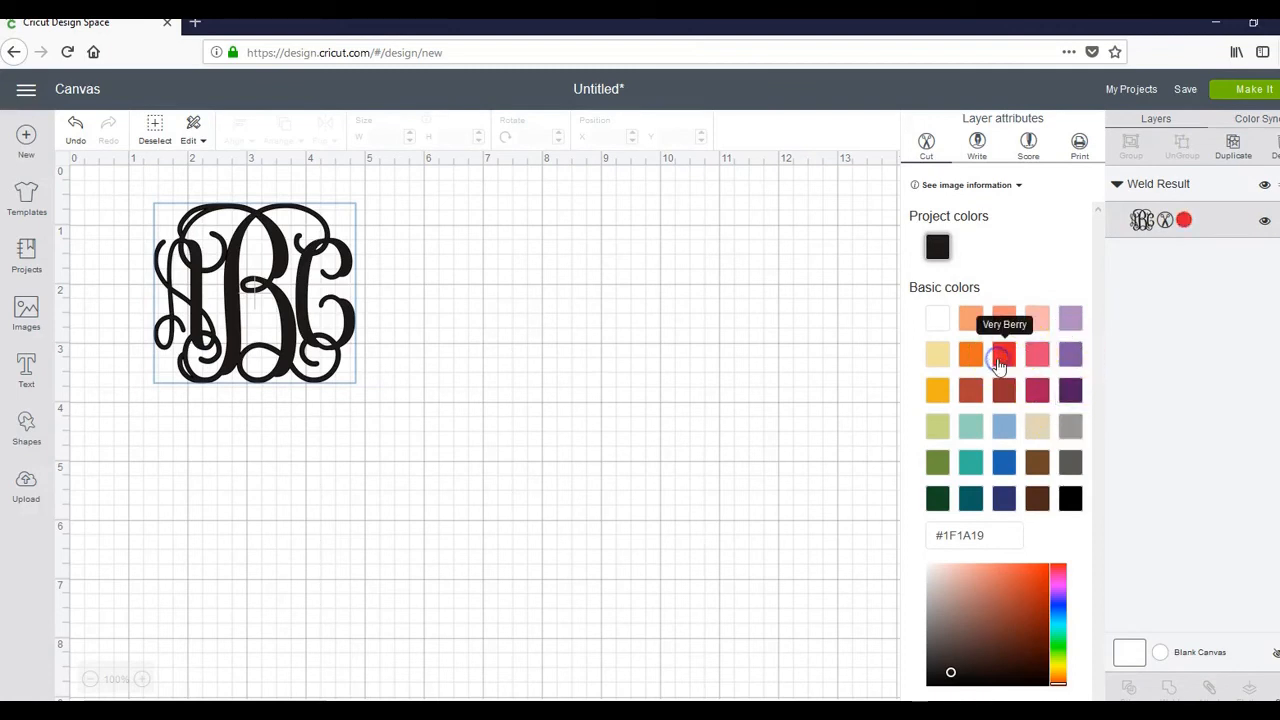
click(518, 460)
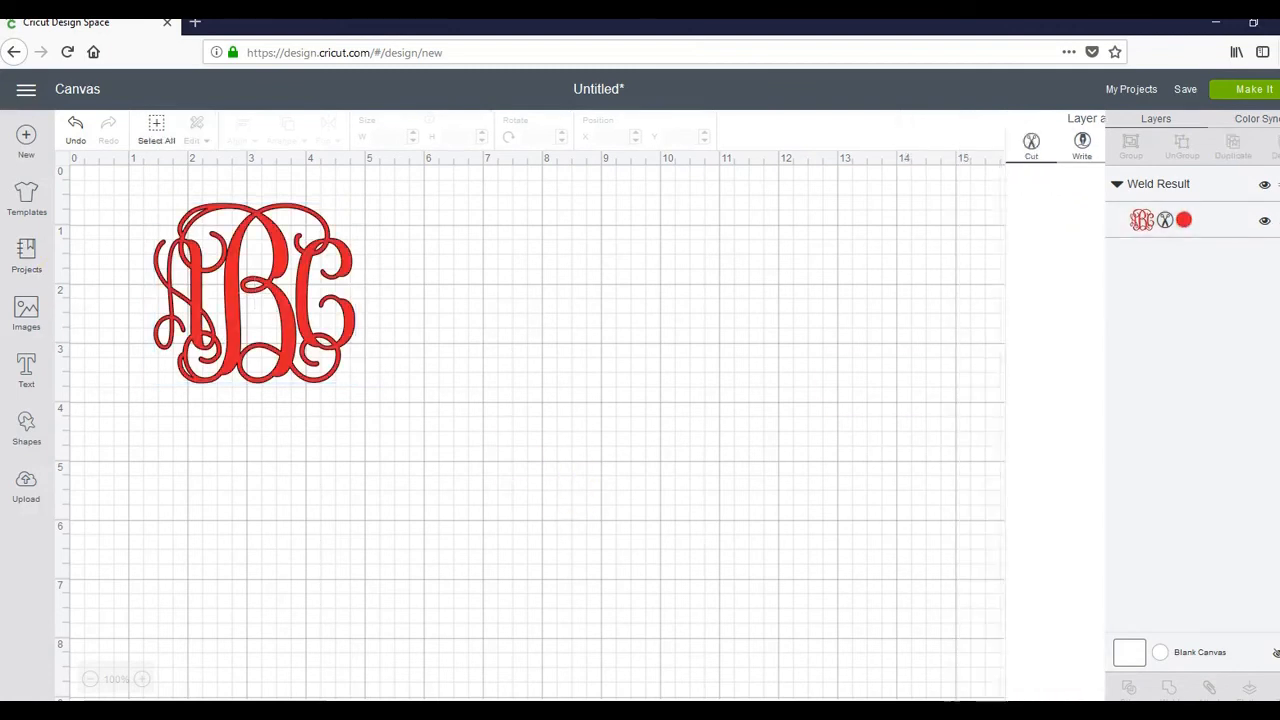
Move the red monogram back to the canvas origin, at about X 0.05, Y 0.04.
drag(251, 277, 171, 250)
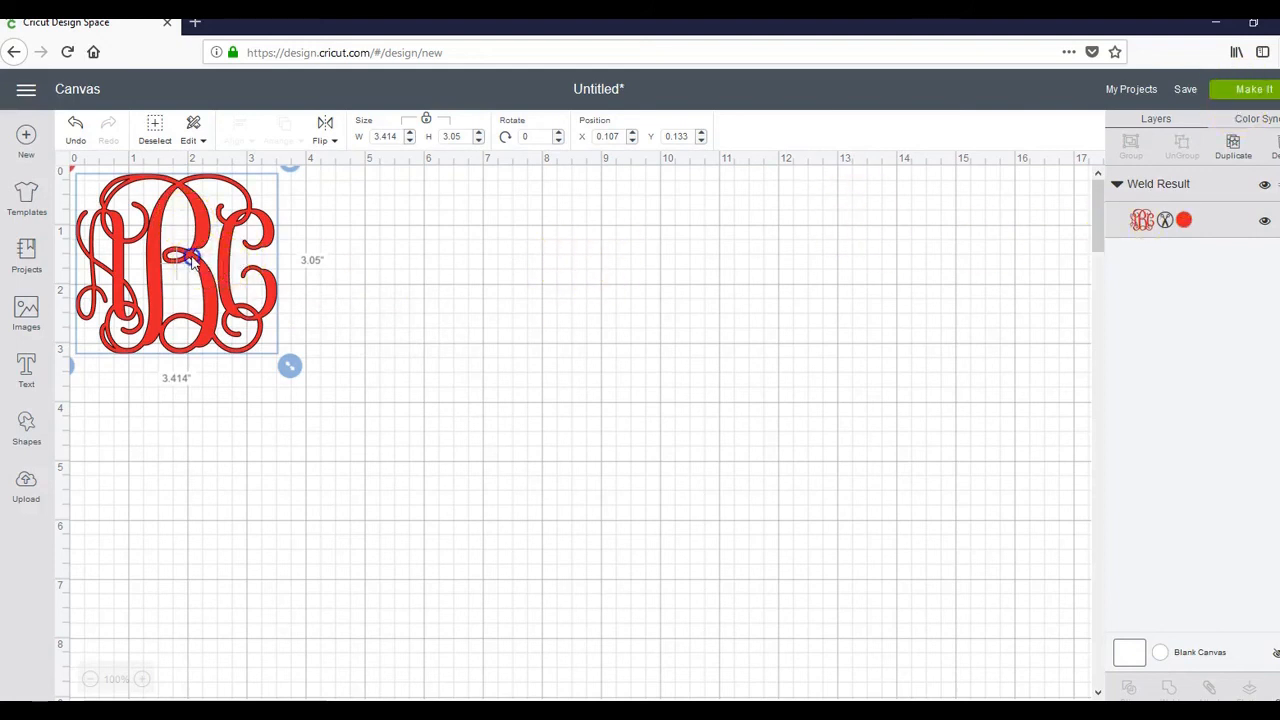
drag(177, 251, 193, 255)
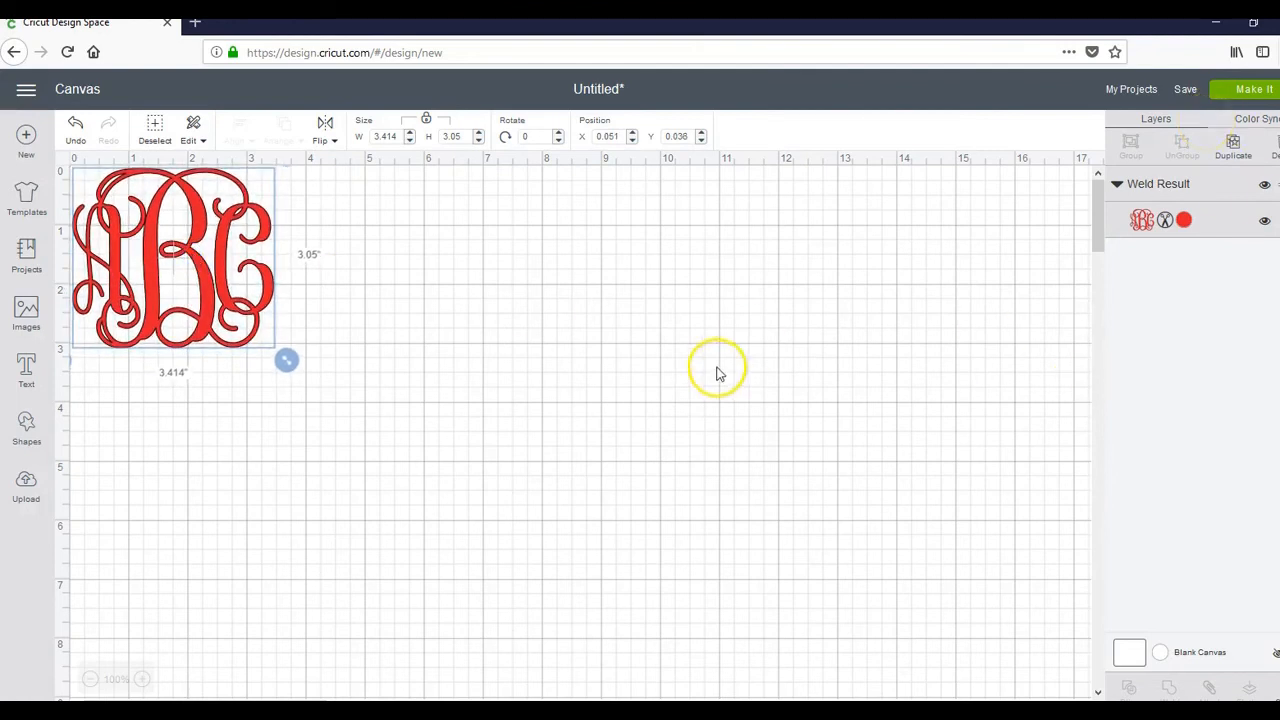
Send the monogram to a 12 x 12 in. mat with mirroring off, and continue to the cutting setup.
click(1250, 89)
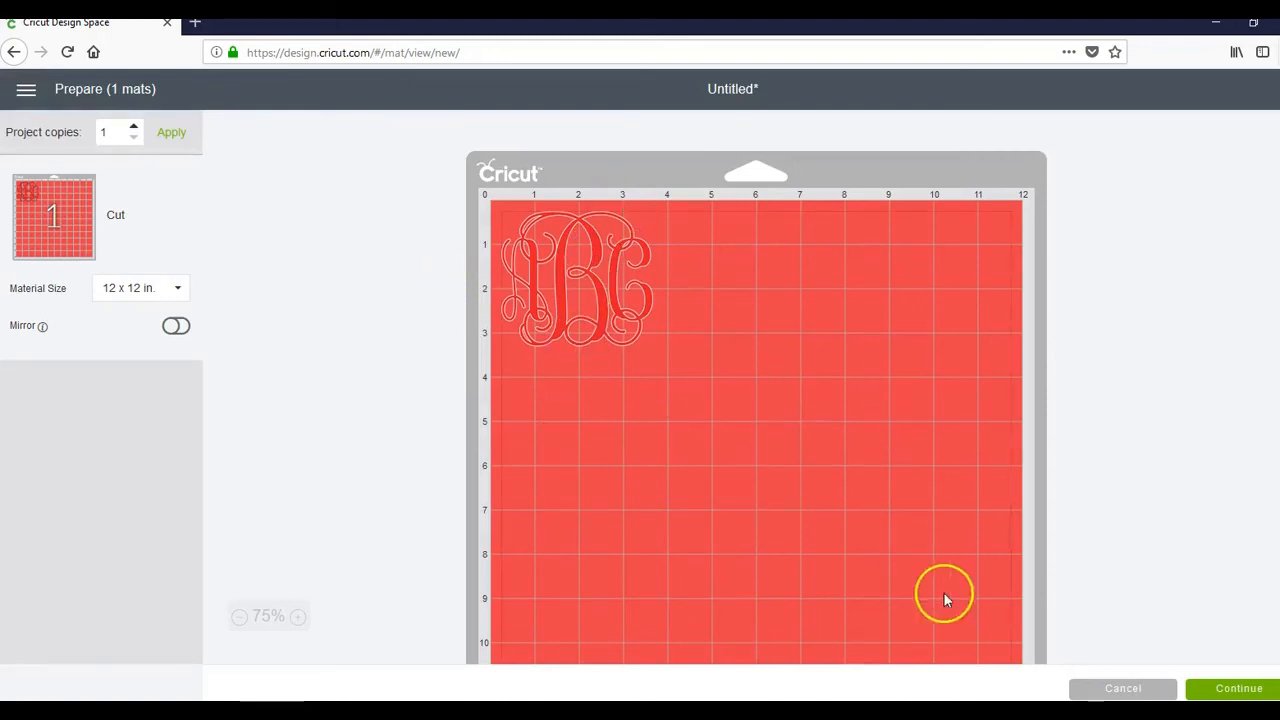
click(1226, 688)
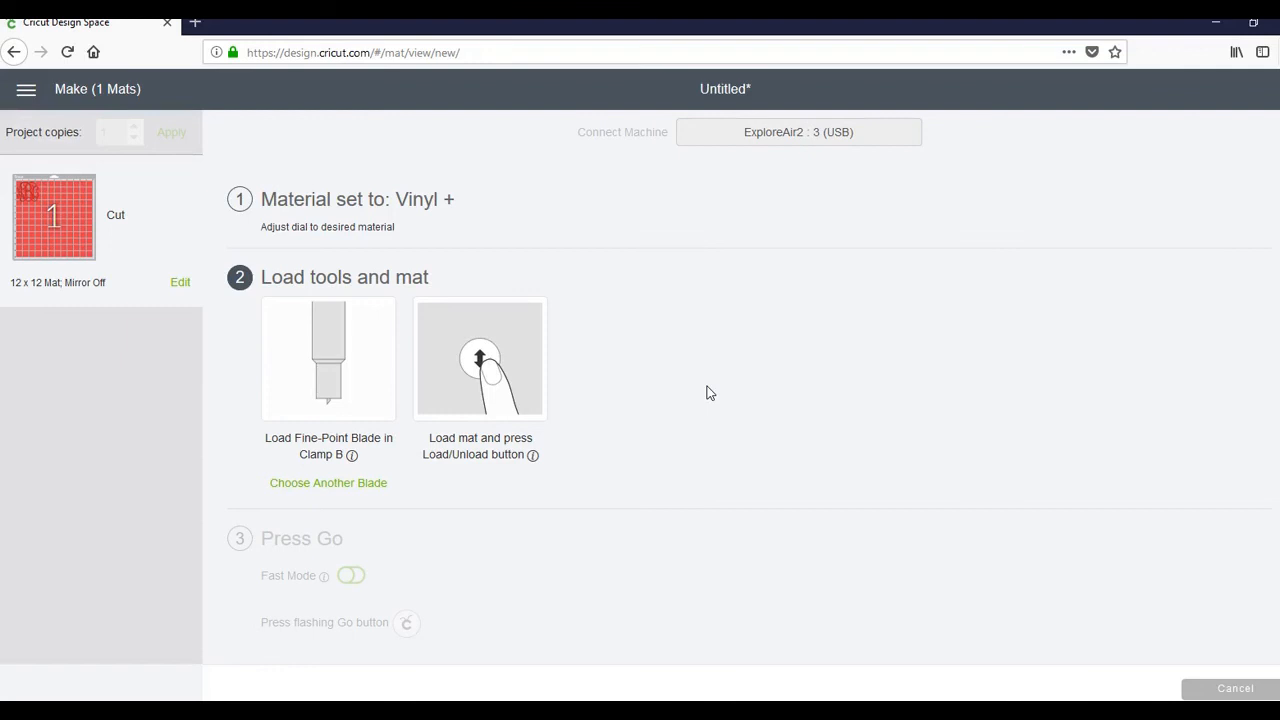
click(789, 297)
click(768, 453)
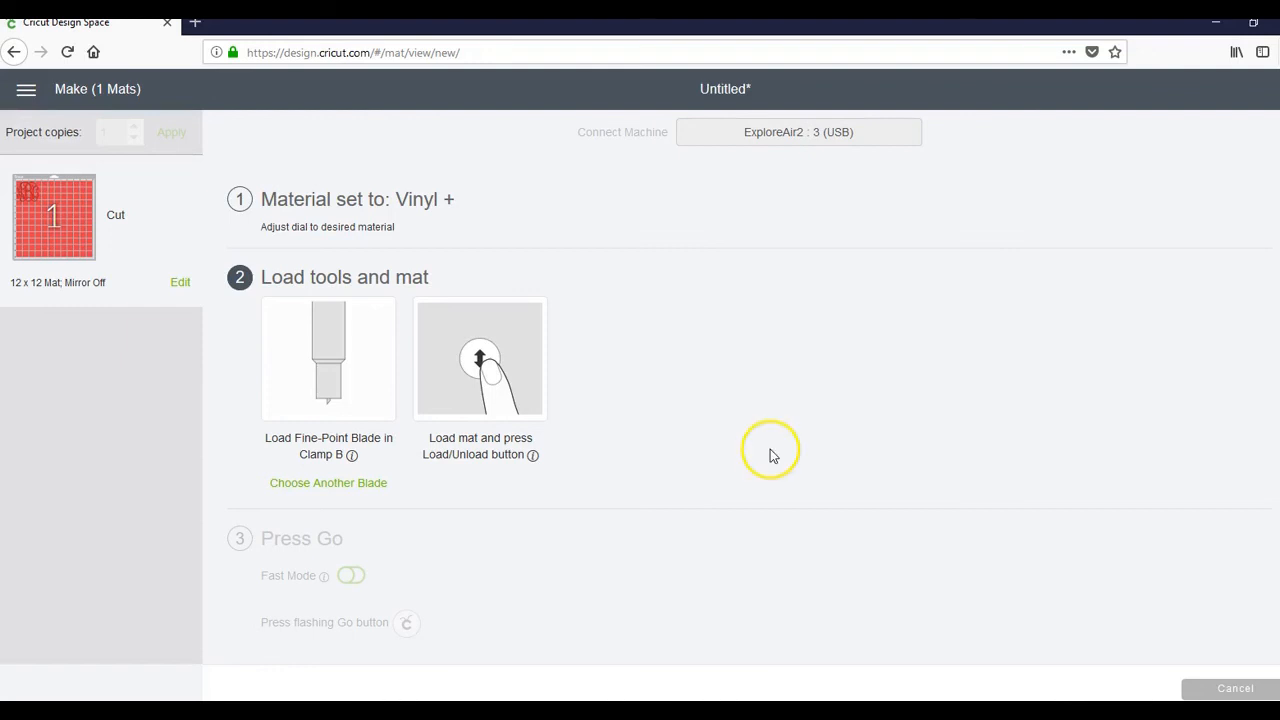